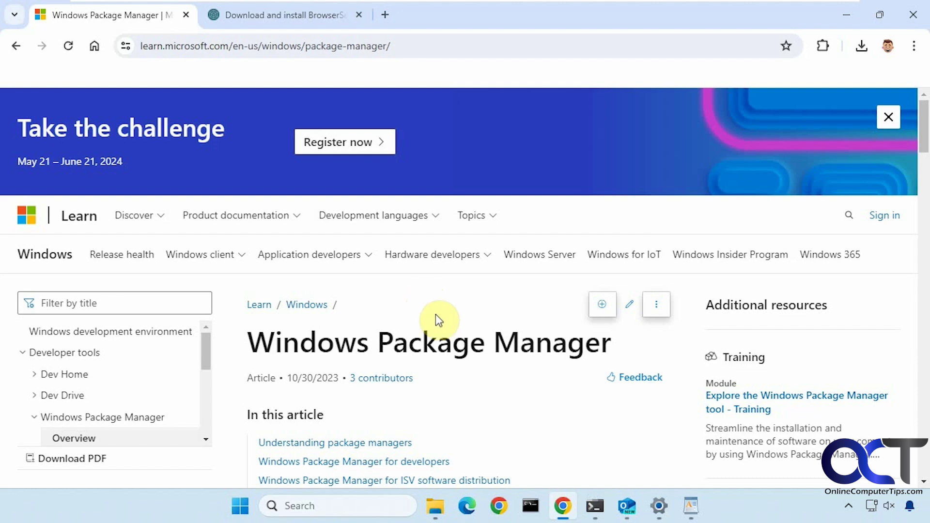
Step: On winget.run's BrowserSelect page, copy the command 'winget install -e --id zumoshi.BrowserSelect'
{"action": "scroll", "coordinate": [442, 326], "scroll_direction": "down", "scroll_amount": 12}
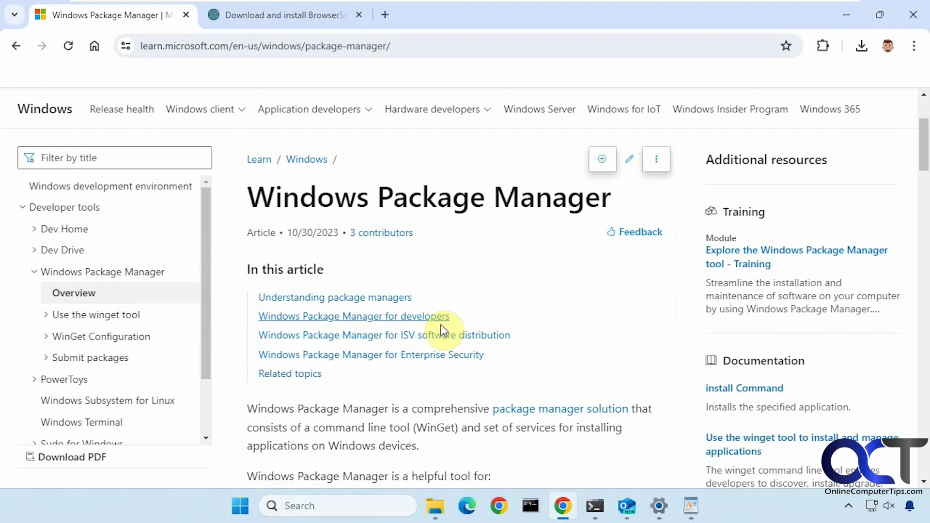
{"action": "scroll", "coordinate": [439, 331], "scroll_direction": "up", "scroll_amount": 12}
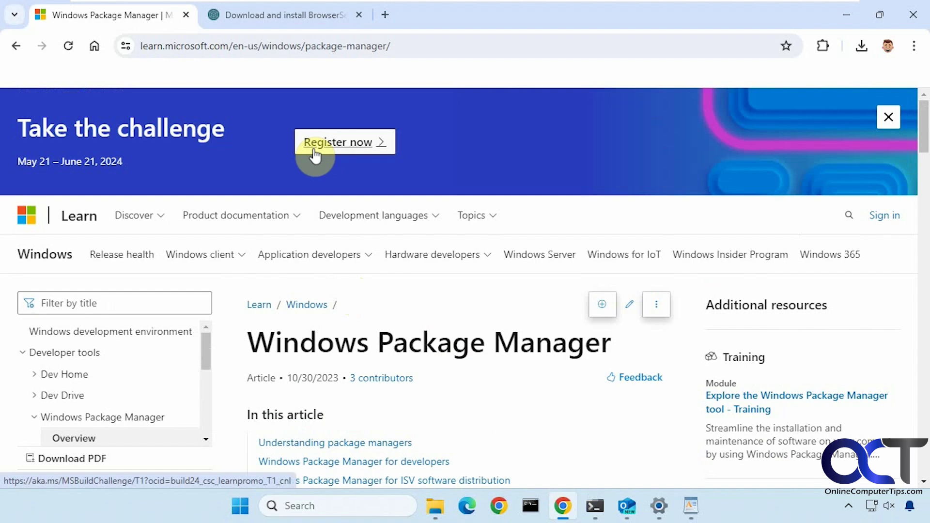
{"action": "left_click", "coordinate": [286, 15]}
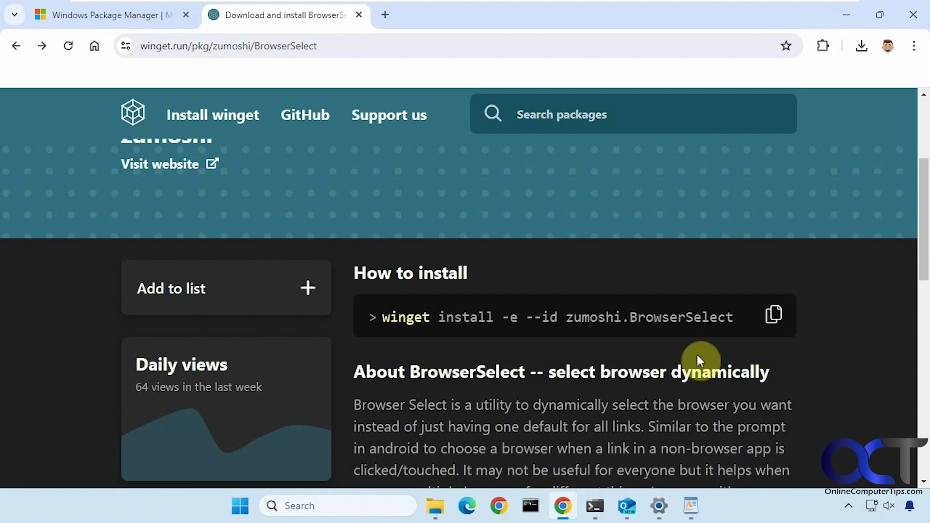
{"action": "left_click", "coordinate": [772, 321]}
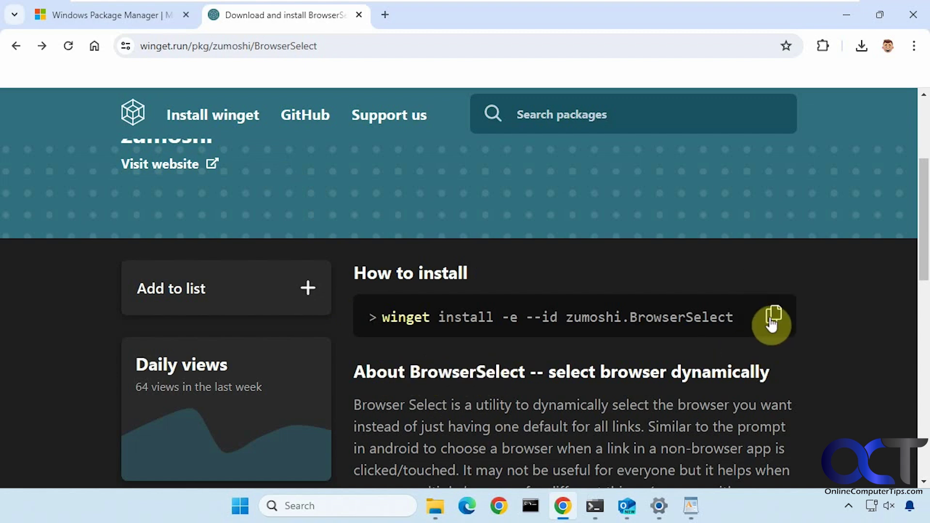
Step: Run the pasted winget command in Command Prompt to install BrowserSelect 1.4.1, then minimize it
{"action": "left_click", "coordinate": [595, 506]}
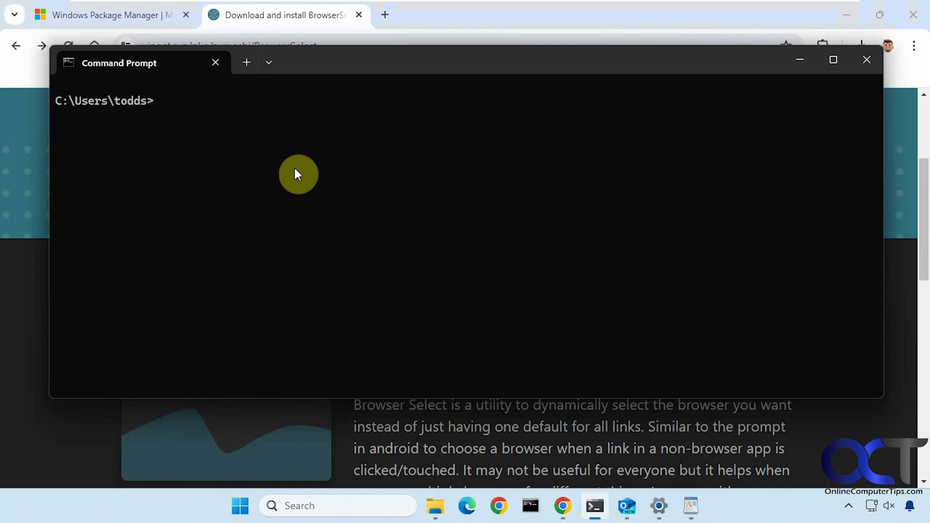
{"action": "key", "text": "ctrl+v"}
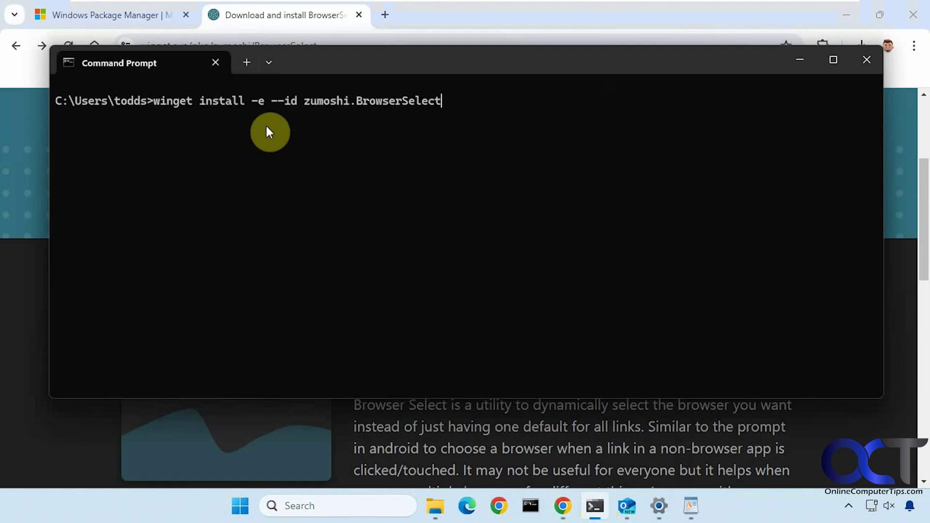
{"action": "key", "text": "Return"}
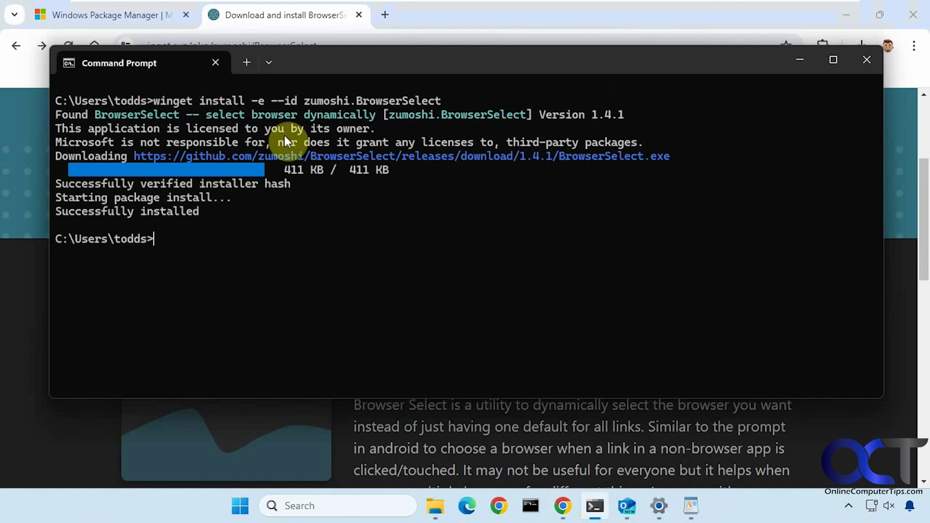
{"action": "left_click", "coordinate": [798, 60]}
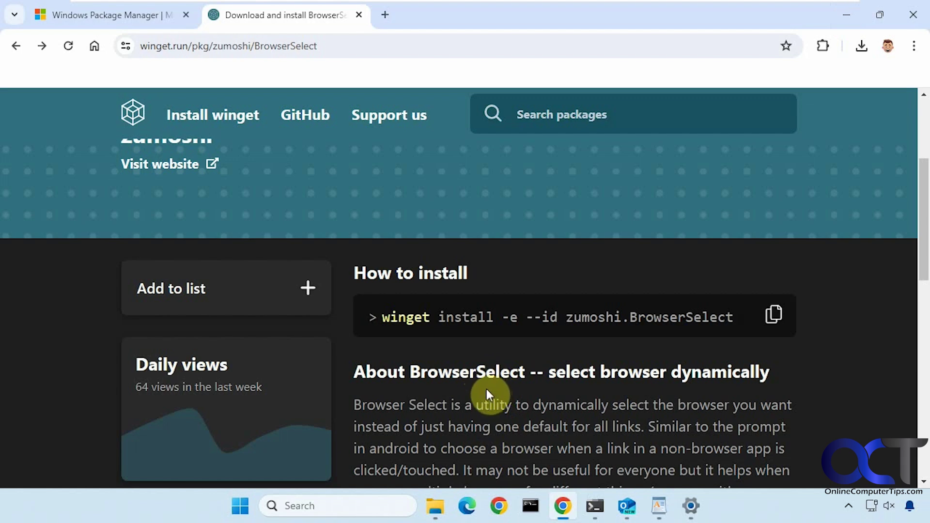
{"action": "left_click", "coordinate": [693, 500]}
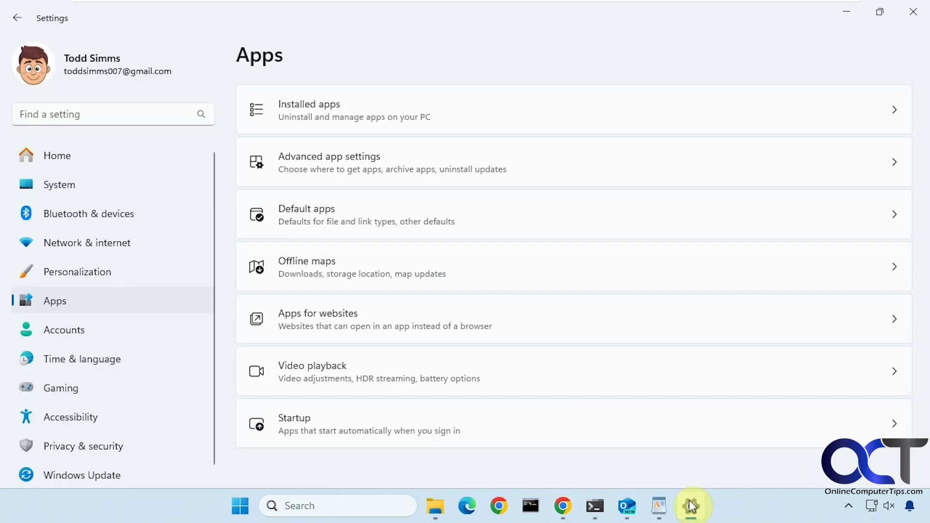
{"action": "left_click", "coordinate": [340, 206]}
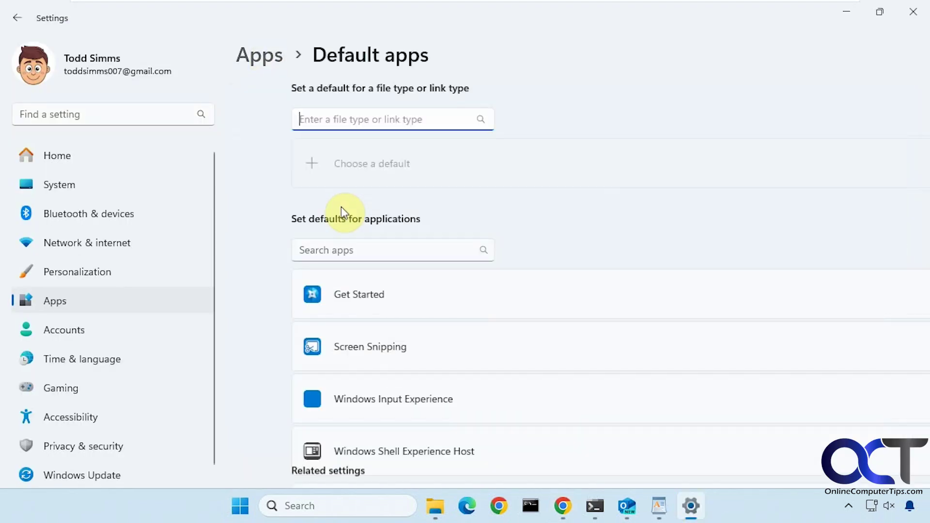
{"action": "scroll", "coordinate": [557, 338], "scroll_direction": "down", "scroll_amount": 1}
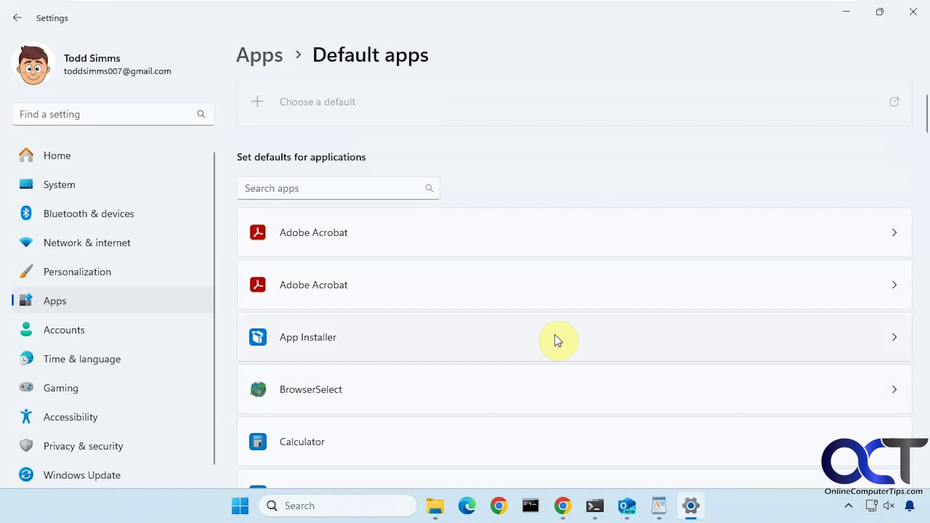
{"action": "scroll", "coordinate": [556, 341], "scroll_direction": "down", "scroll_amount": 1}
{"action": "left_click", "coordinate": [353, 327]}
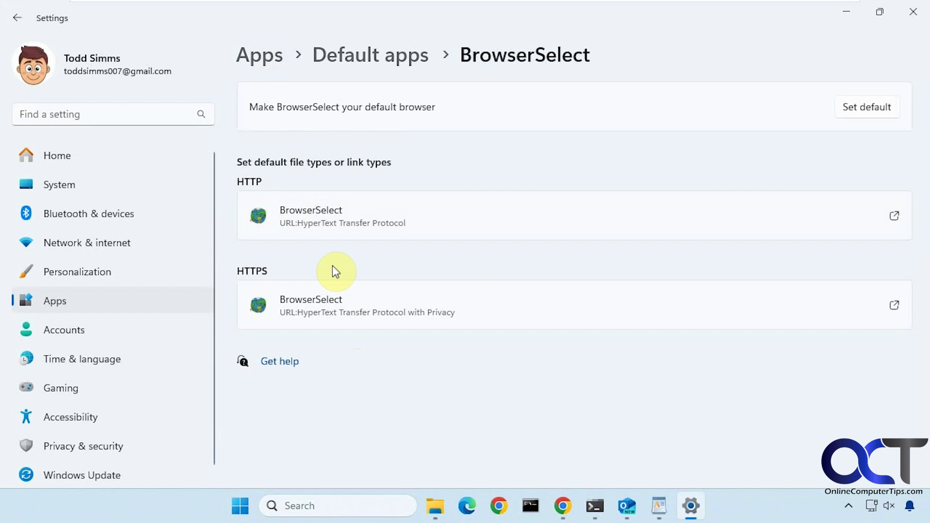
{"action": "left_click", "coordinate": [846, 13]}
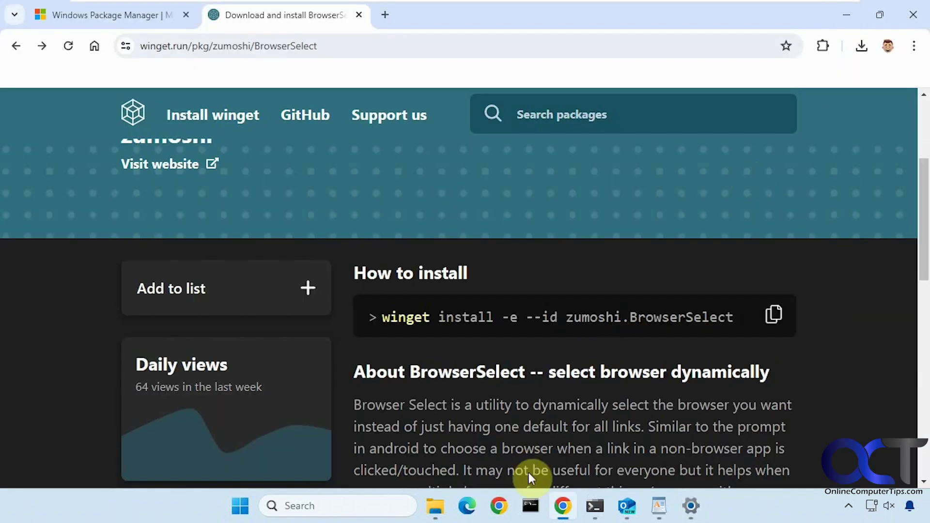
Step: Open the Adobe 'Three ways to realize the dream' email in its own window
{"action": "left_click", "coordinate": [628, 507]}
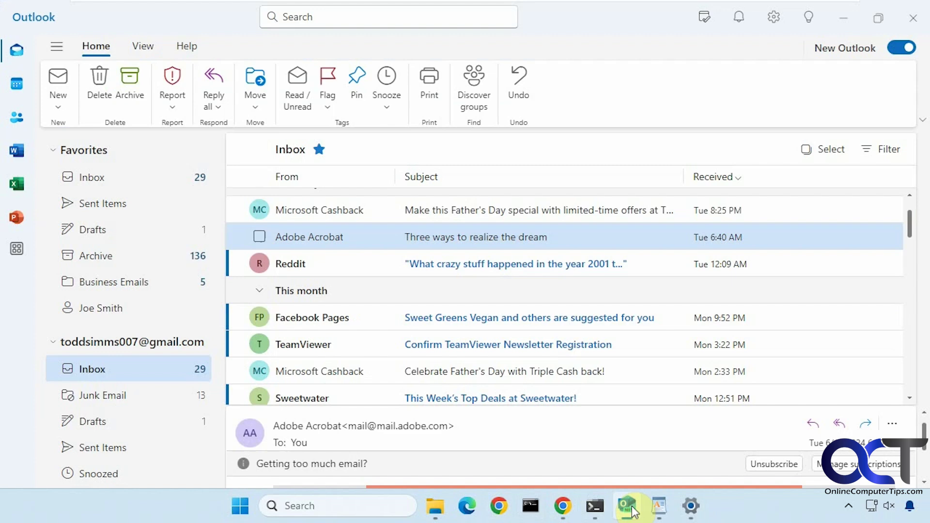
{"action": "double_click", "coordinate": [474, 241]}
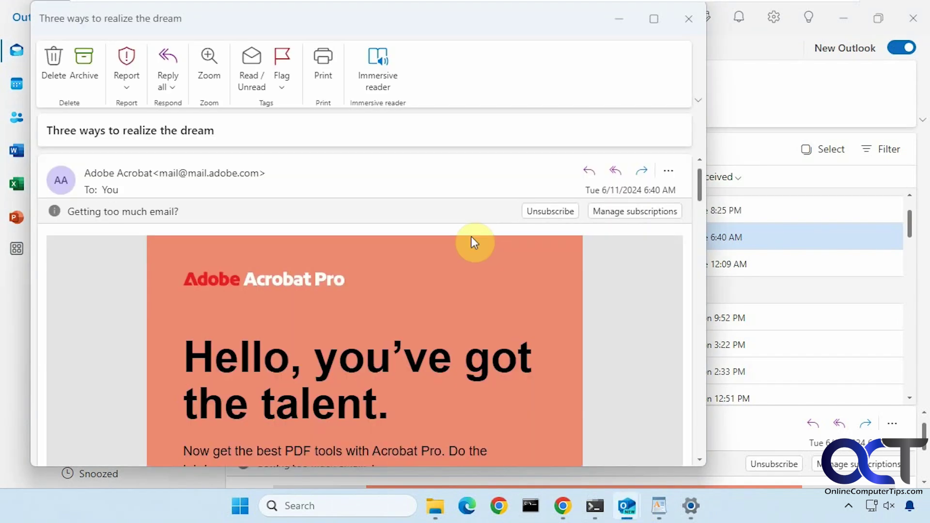
{"action": "scroll", "coordinate": [480, 293], "scroll_direction": "down", "scroll_amount": 3}
{"action": "scroll", "coordinate": [476, 288], "scroll_direction": "down", "scroll_amount": 2}
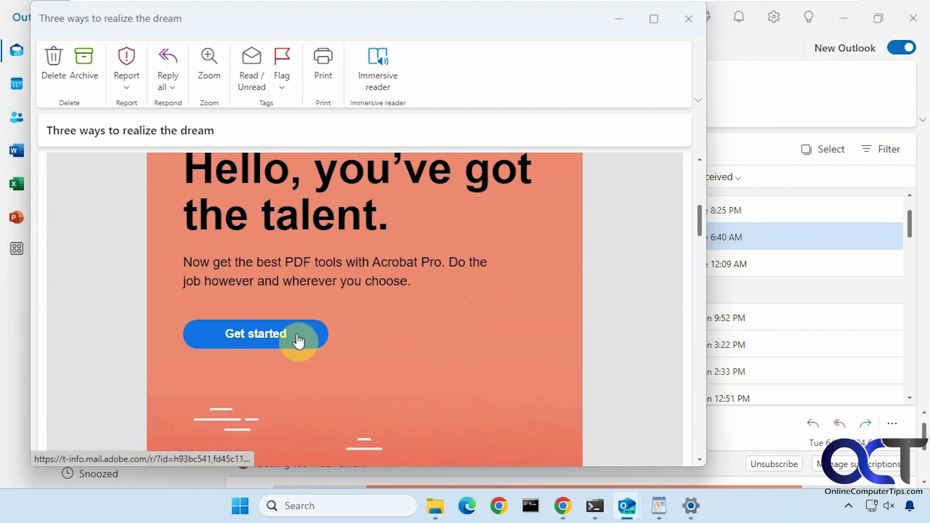
Step: Open the email's Get started link in Google Chrome from BrowserSelect, then minimize Chrome
{"action": "left_click", "coordinate": [261, 334]}
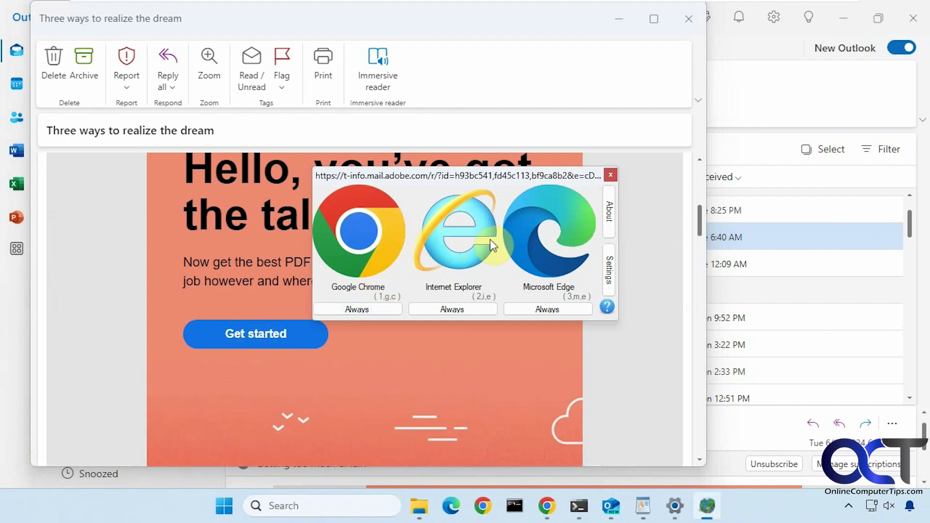
{"action": "left_click", "coordinate": [374, 249]}
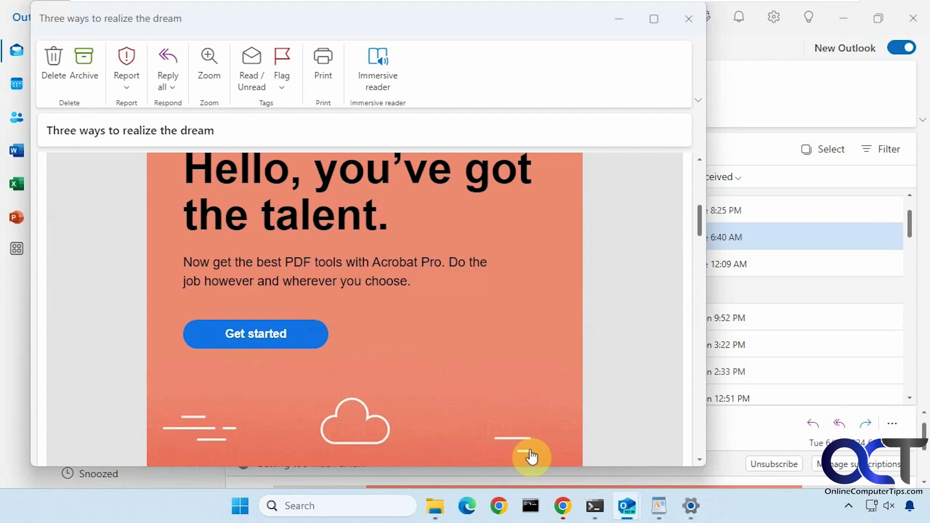
{"action": "left_click", "coordinate": [563, 506]}
{"action": "left_click", "coordinate": [563, 507]}
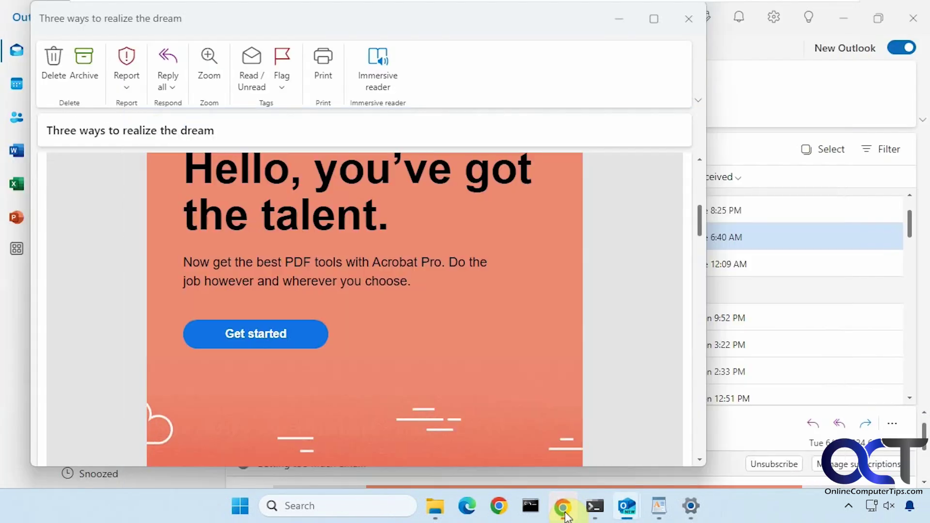
Step: Follow Get started again and open it in Microsoft Edge, minimizing Edge afterwards
{"action": "left_click", "coordinate": [266, 346]}
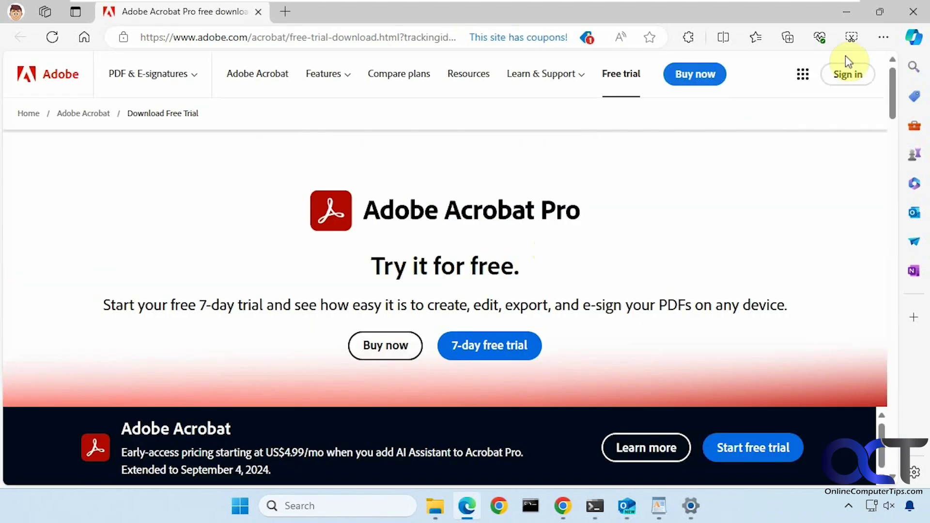
{"action": "left_click", "coordinate": [846, 12]}
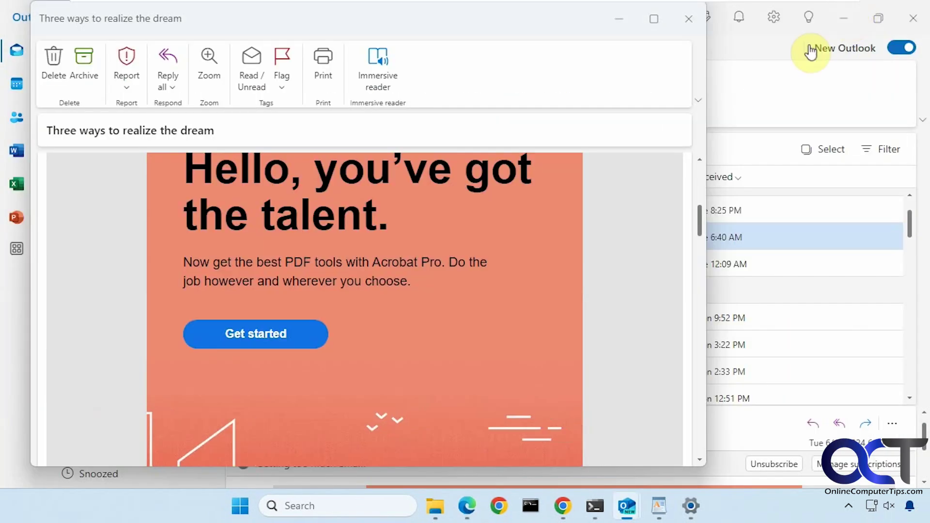
{"action": "left_click", "coordinate": [291, 339]}
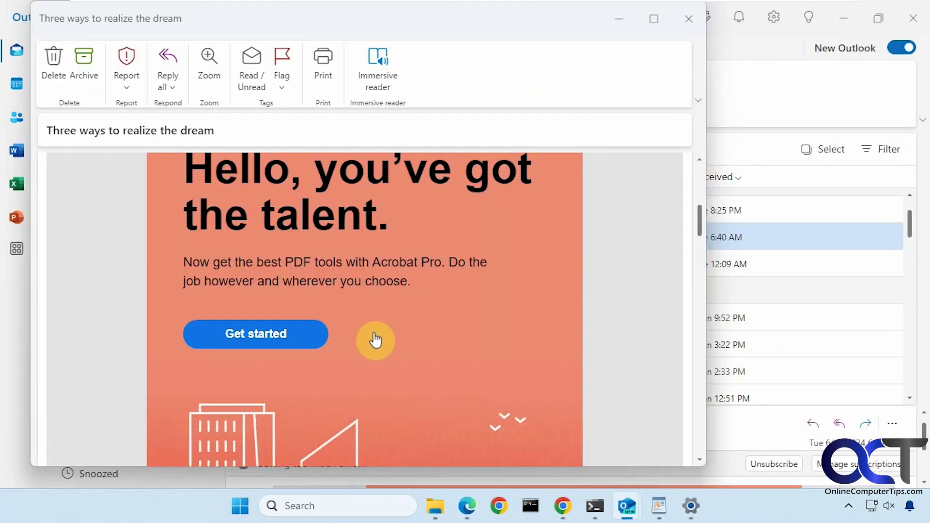
{"action": "left_click", "coordinate": [293, 345]}
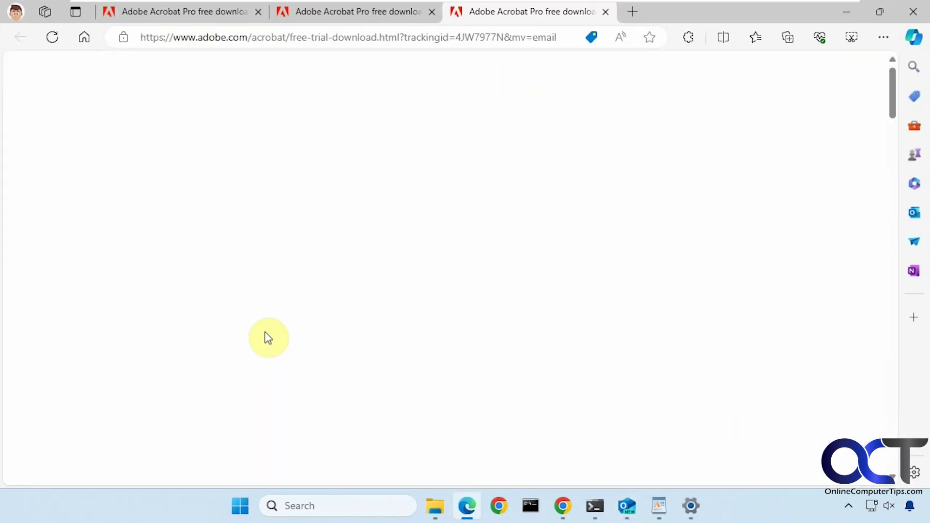
{"action": "left_click", "coordinate": [849, 14]}
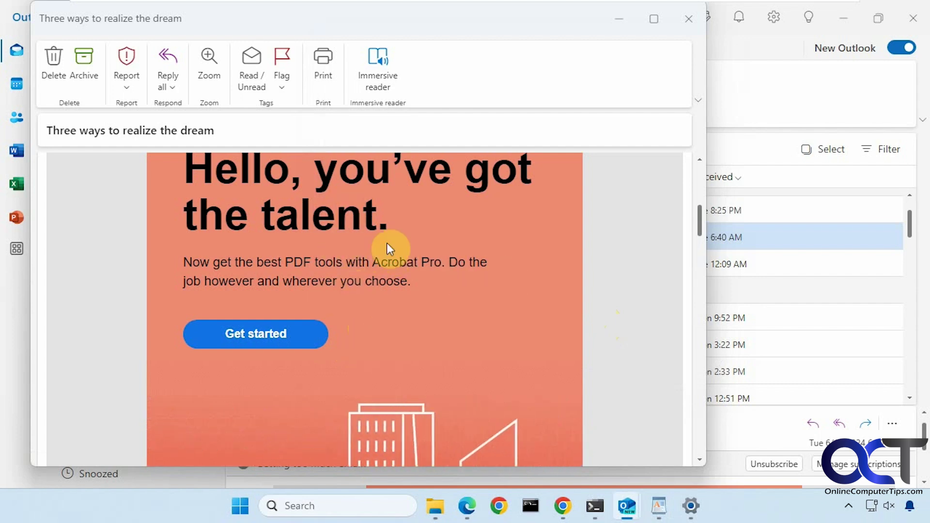
Step: Launch BrowserSelect from All apps and uncheck Internet Explorer in its settings
{"action": "left_click", "coordinate": [240, 506]}
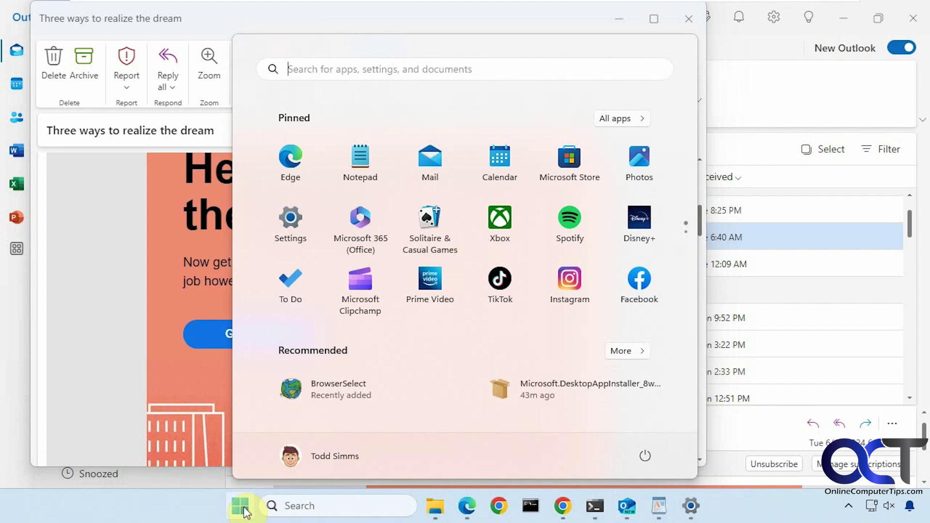
{"action": "left_click", "coordinate": [617, 119]}
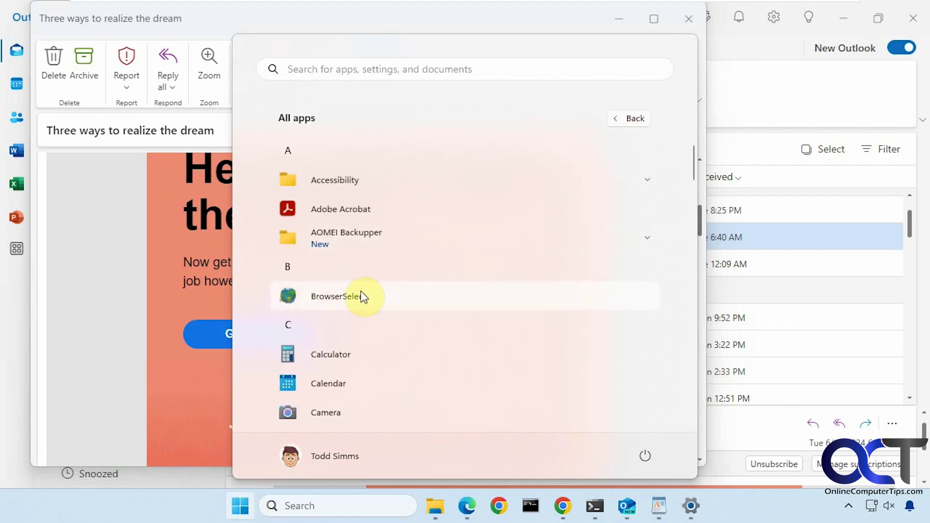
{"action": "left_click", "coordinate": [361, 295]}
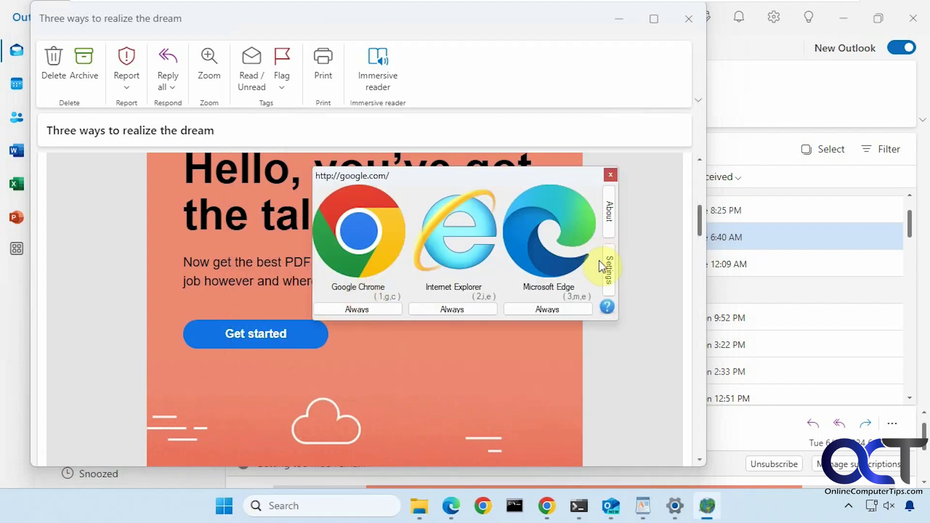
{"action": "left_click", "coordinate": [609, 270]}
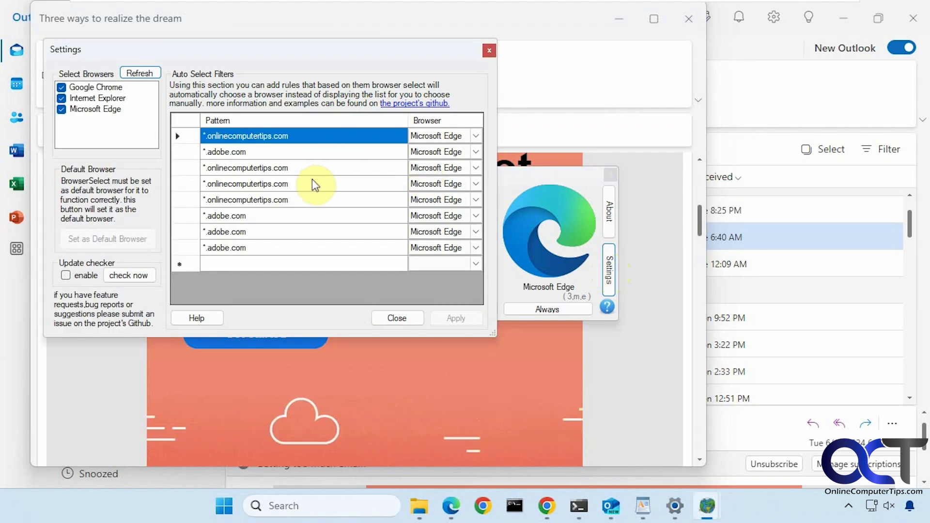
{"action": "left_click", "coordinate": [62, 100]}
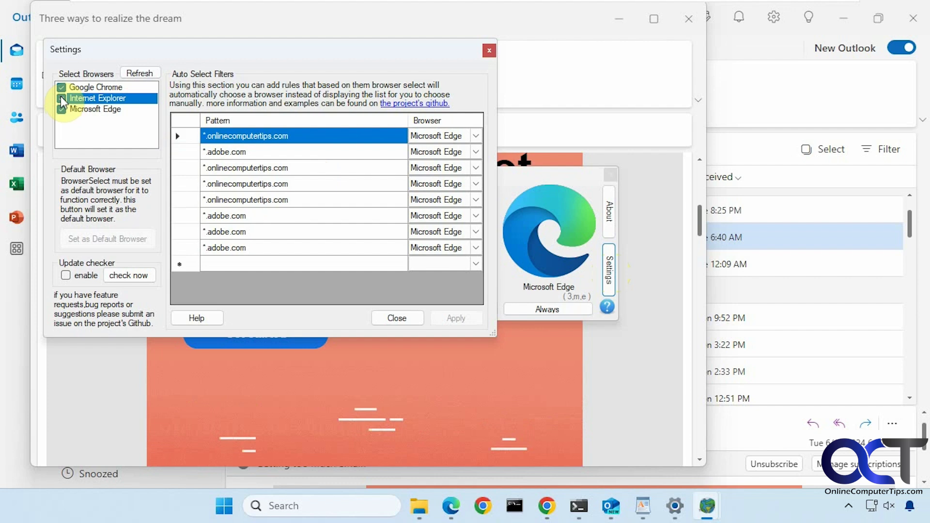
{"action": "left_click", "coordinate": [62, 100]}
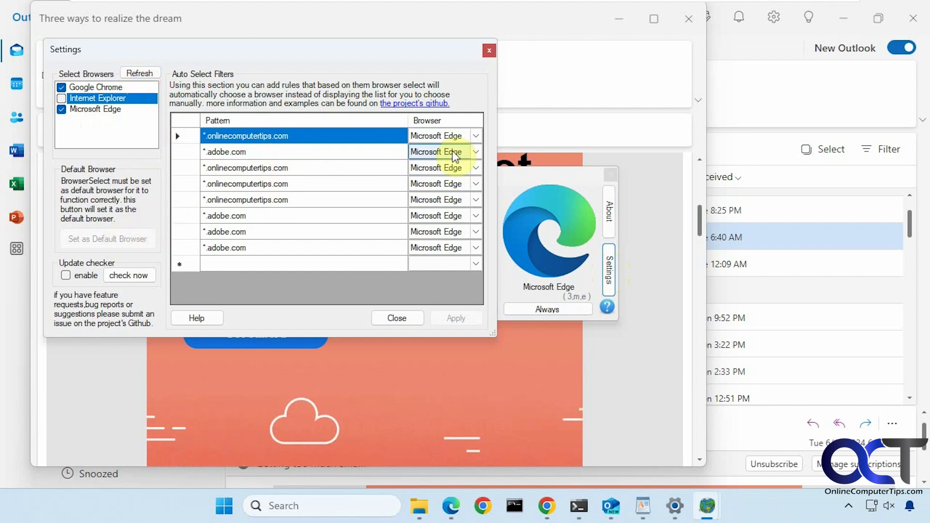
Step: Set the second *.adobe.com rule's browser to 'display BrowserSelect', apply, and close settings
{"action": "left_click", "coordinate": [474, 154]}
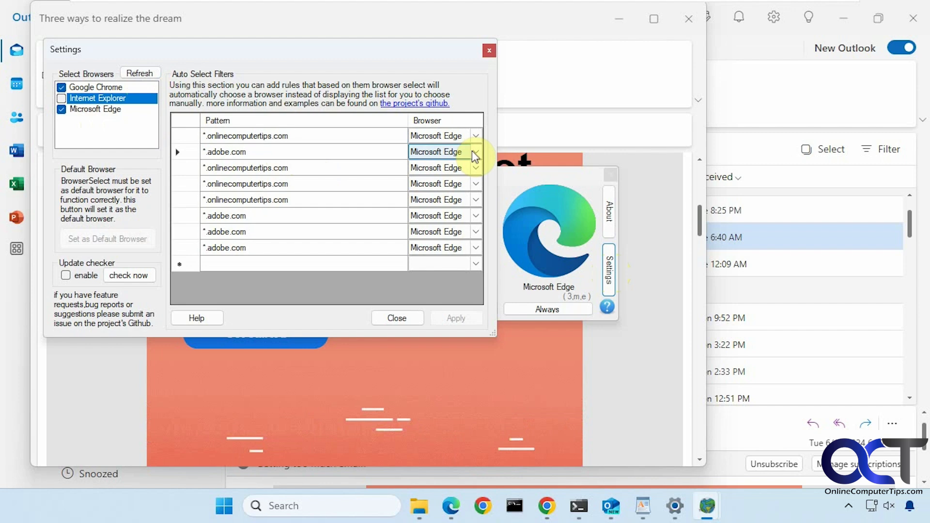
{"action": "left_click", "coordinate": [475, 152]}
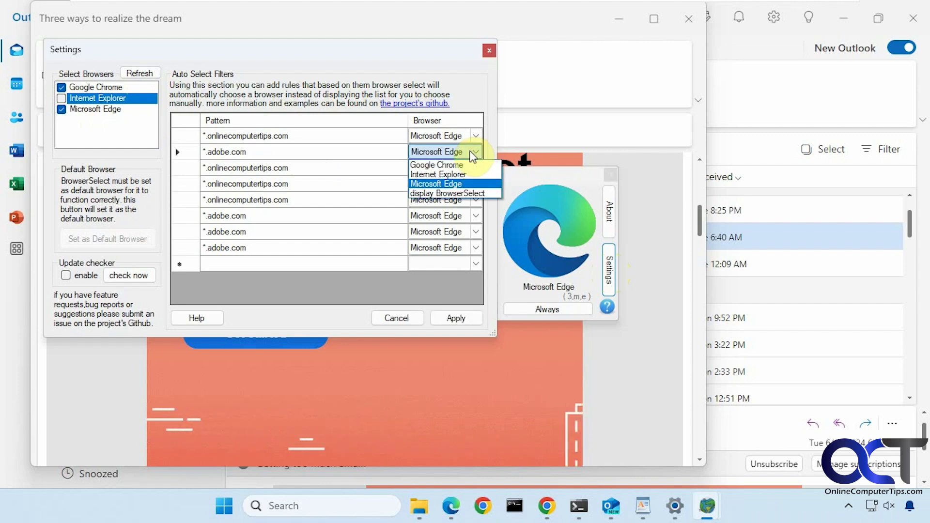
{"action": "left_click", "coordinate": [464, 191]}
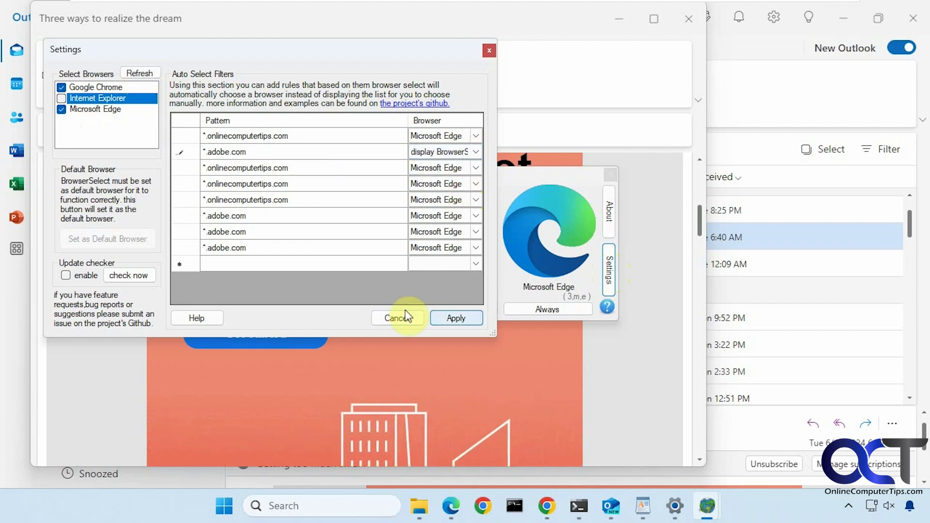
{"action": "left_click", "coordinate": [443, 318]}
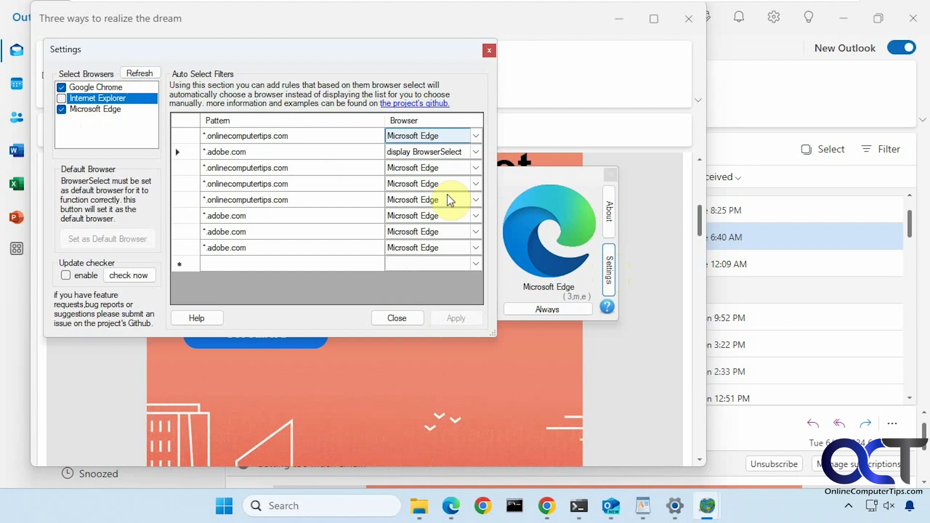
{"action": "left_click", "coordinate": [395, 317]}
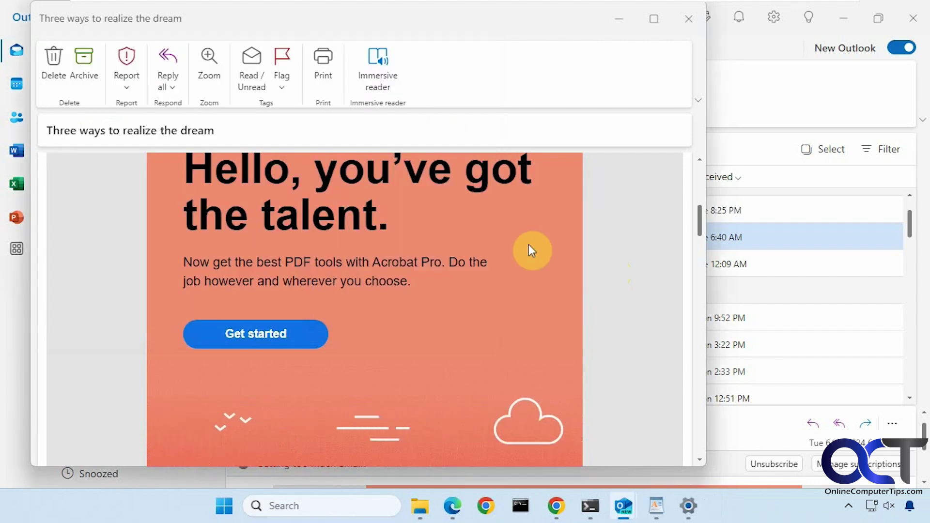
Step: Retest Get started, then in Settings inspect the last *.adobe.com rule, leaving it at Microsoft Edge
{"action": "left_click", "coordinate": [269, 339]}
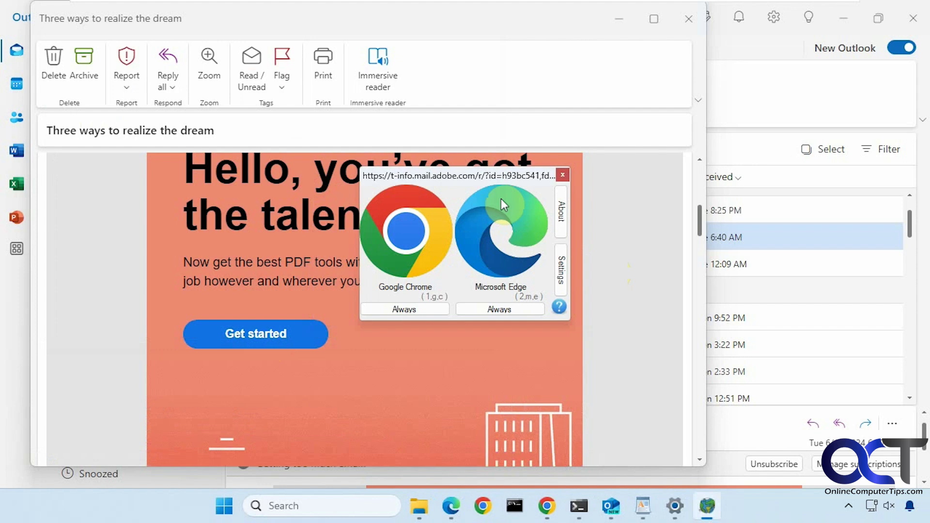
{"action": "left_click", "coordinate": [561, 275]}
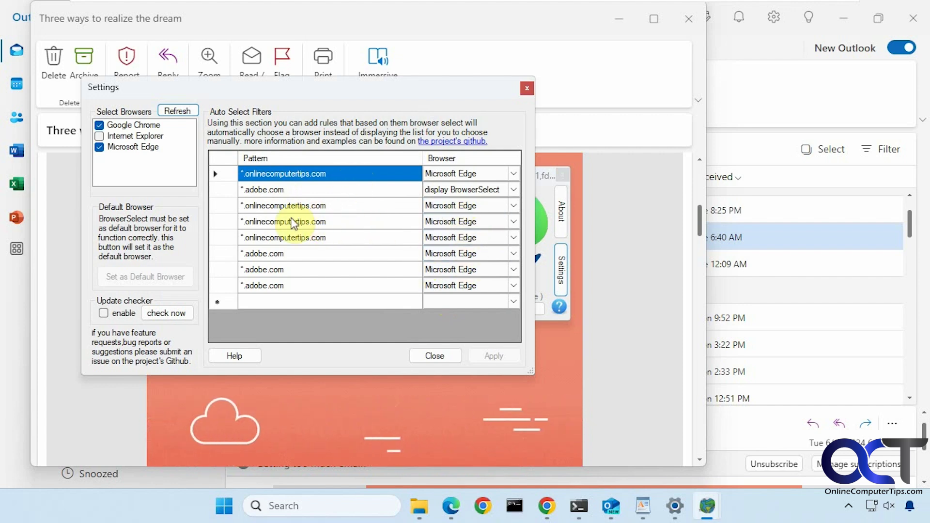
{"action": "left_click", "coordinate": [322, 286]}
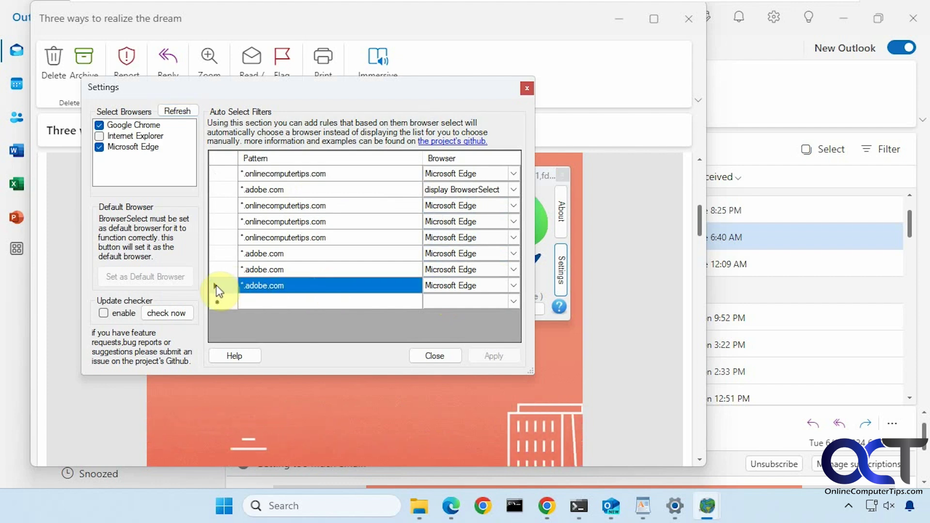
{"action": "left_click", "coordinate": [512, 286]}
{"action": "left_click", "coordinate": [511, 285]}
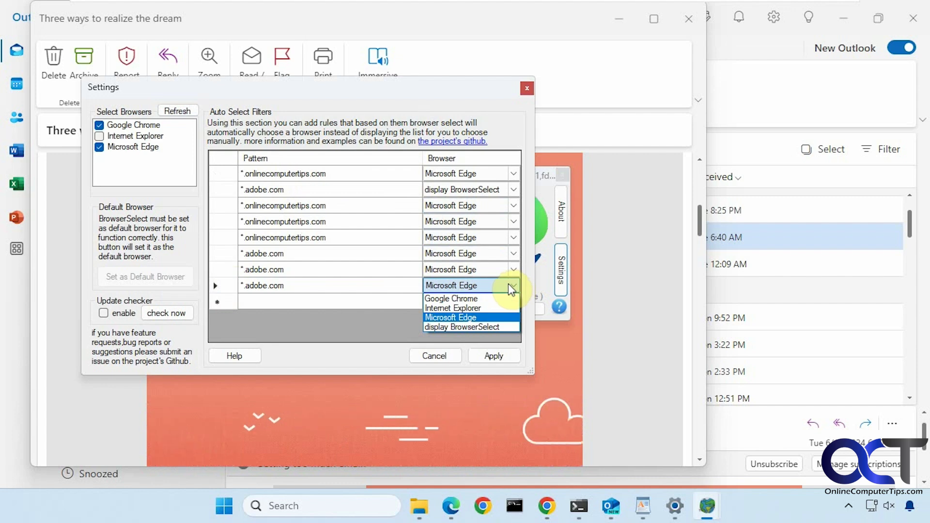
{"action": "left_click", "coordinate": [508, 286]}
{"action": "left_click", "coordinate": [508, 286]}
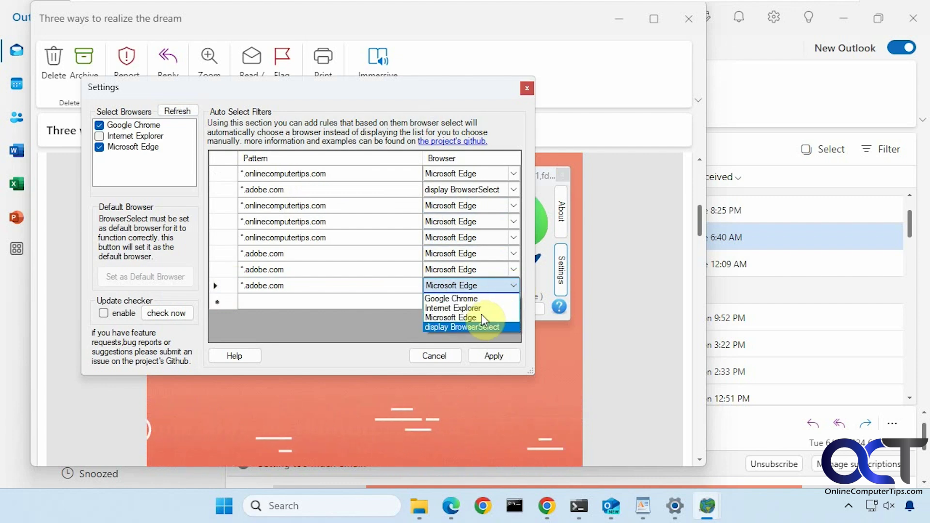
{"action": "left_click", "coordinate": [371, 329]}
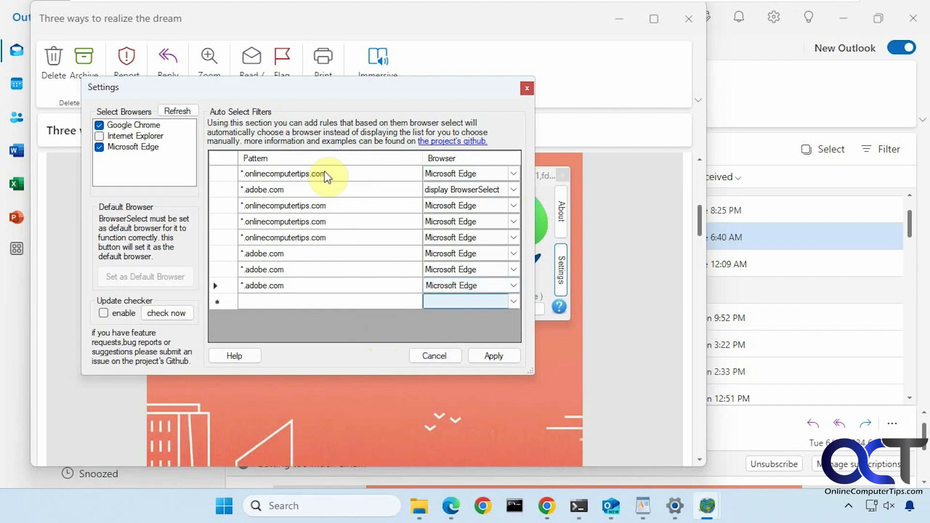
Step: Move WordPad aside and click its onlinecomputertips.com link to test the current rule
{"action": "left_click", "coordinate": [644, 509]}
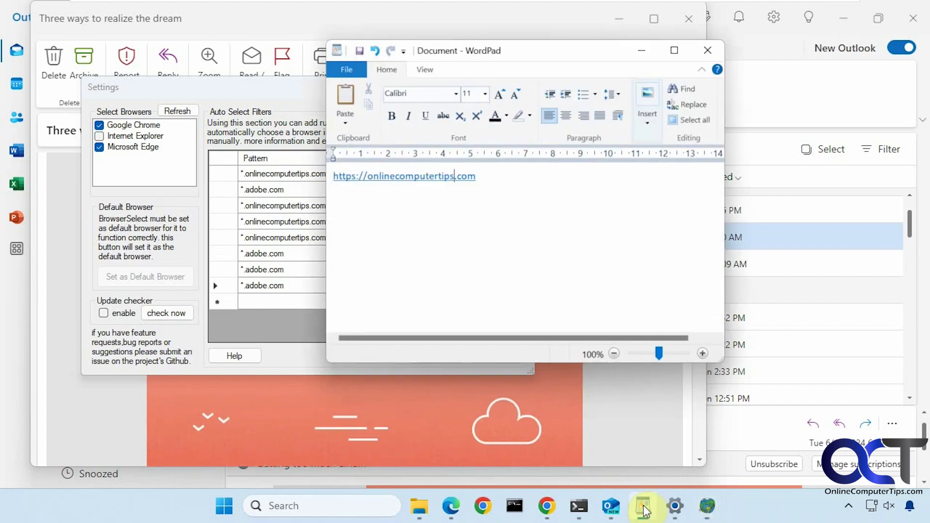
{"action": "mouse_move", "coordinate": [514, 60]}
{"action": "left_mouse_down"}
{"action": "mouse_move", "coordinate": [702, 57]}
{"action": "mouse_move", "coordinate": [497, 57]}
{"action": "left_mouse_up"}
{"action": "left_click", "coordinate": [433, 183]}
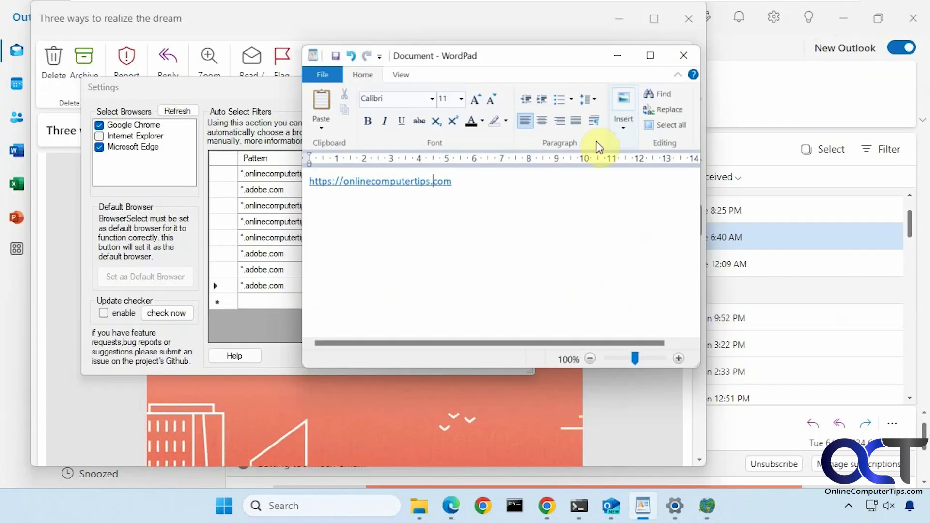
{"action": "left_click", "coordinate": [327, 173]}
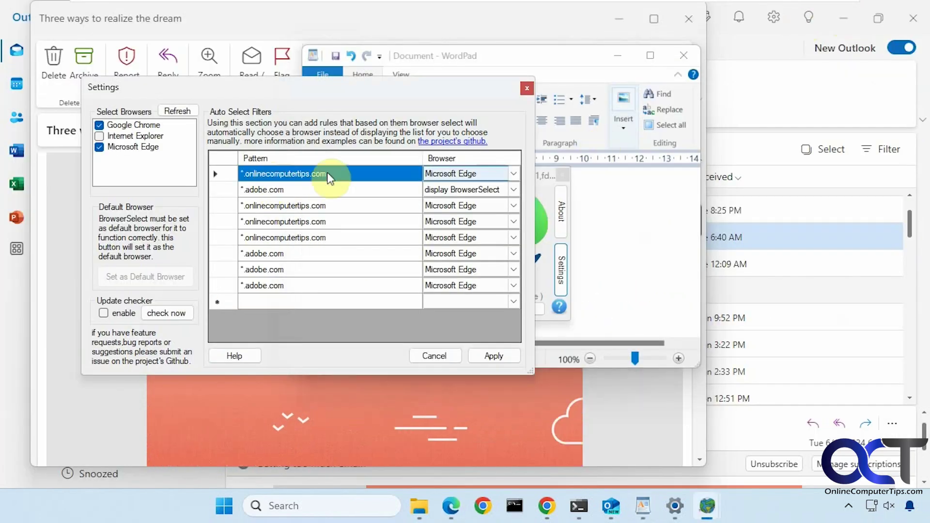
Step: Set the first *.onlinecomputertips.com rule's browser to Google Chrome and apply
{"action": "left_click", "coordinate": [513, 174]}
{"action": "left_click", "coordinate": [512, 176]}
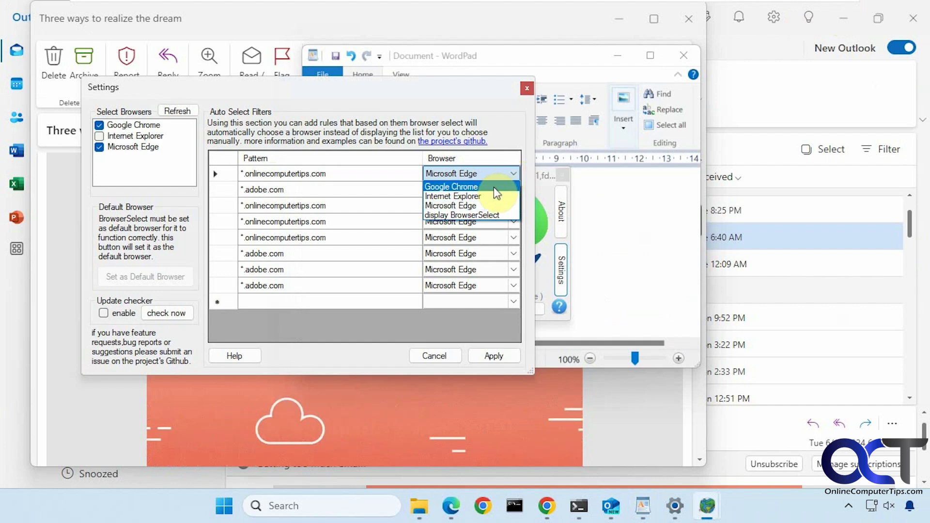
{"action": "left_click", "coordinate": [493, 187]}
{"action": "left_click", "coordinate": [495, 357]}
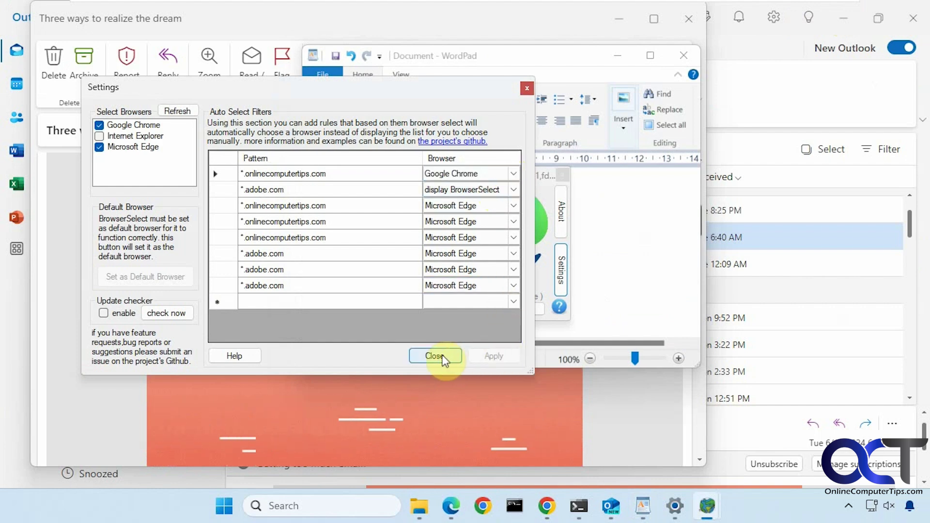
Step: Open the WordPad link again in Chrome, then close that tab and minimize Chrome
{"action": "left_click", "coordinate": [643, 507]}
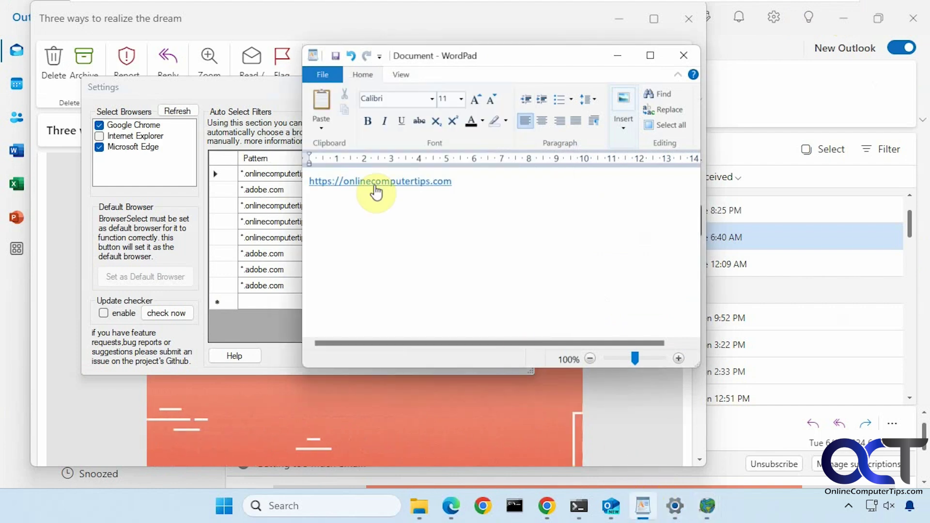
{"action": "left_click", "coordinate": [369, 182]}
{"action": "left_click", "coordinate": [492, 253]}
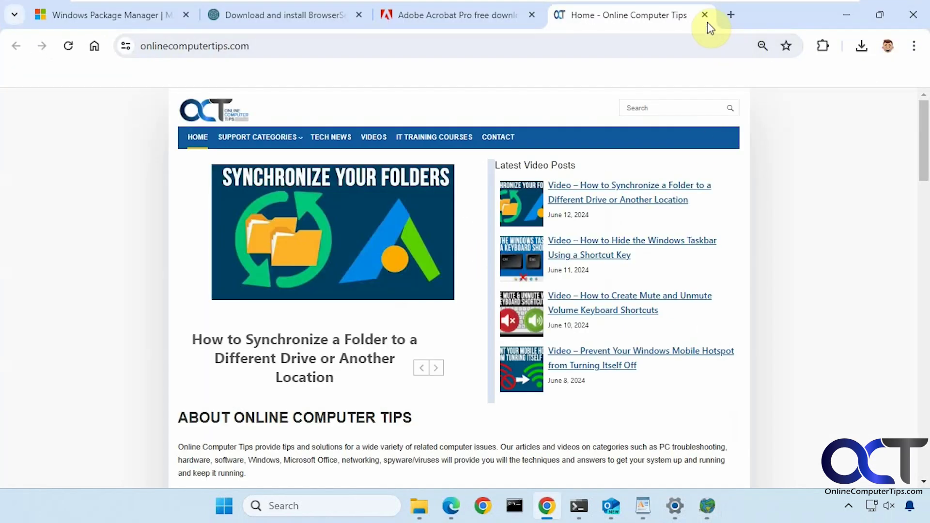
{"action": "left_click", "coordinate": [705, 15]}
{"action": "left_click", "coordinate": [845, 14]}
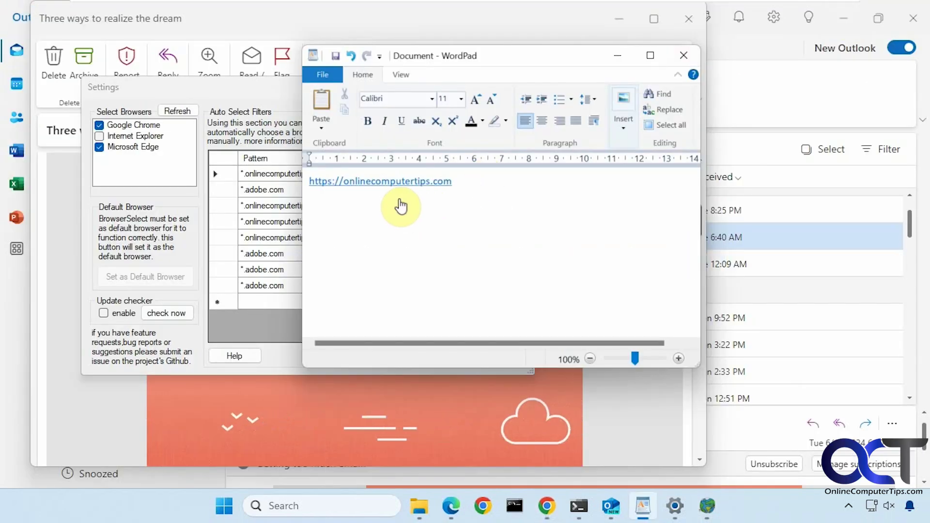
Step: Change the first rule's browser to 'display BrowserSelect' and apply
{"action": "left_click", "coordinate": [283, 190]}
{"action": "left_click", "coordinate": [514, 174]}
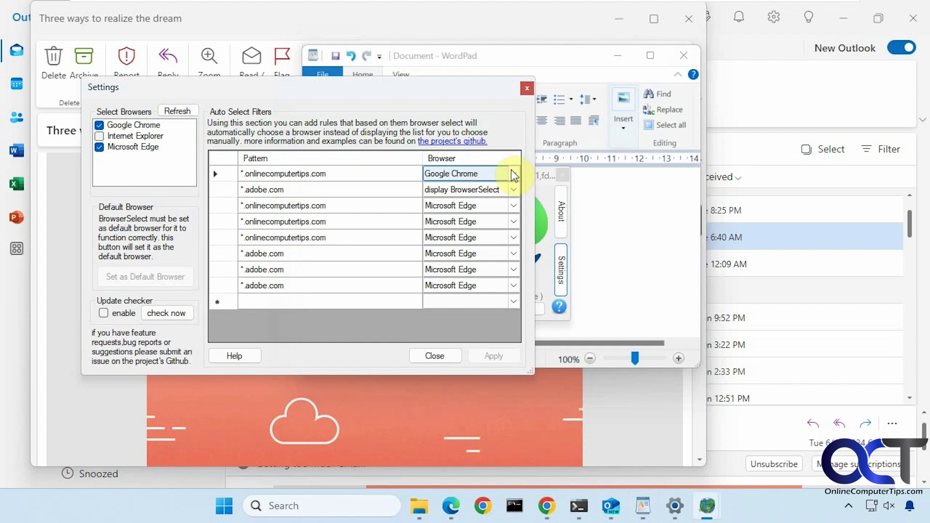
{"action": "left_click", "coordinate": [514, 173]}
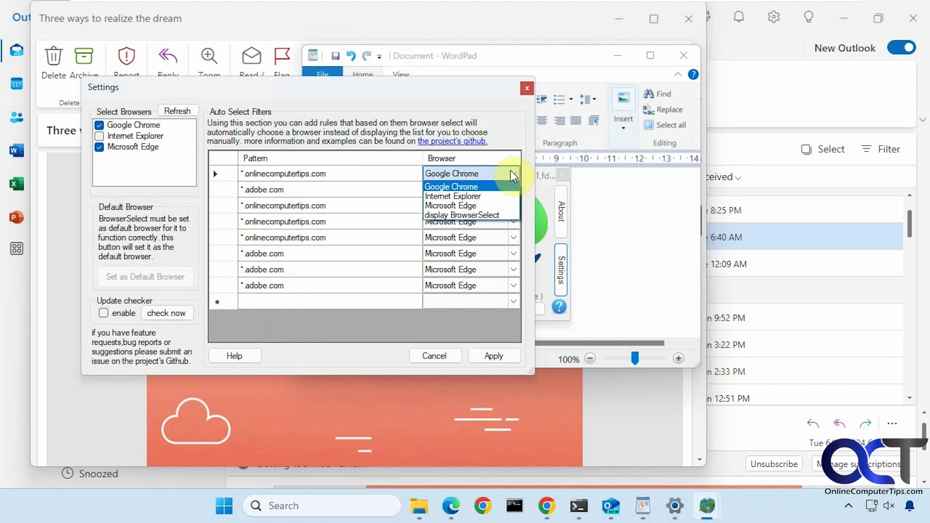
{"action": "left_click", "coordinate": [489, 215]}
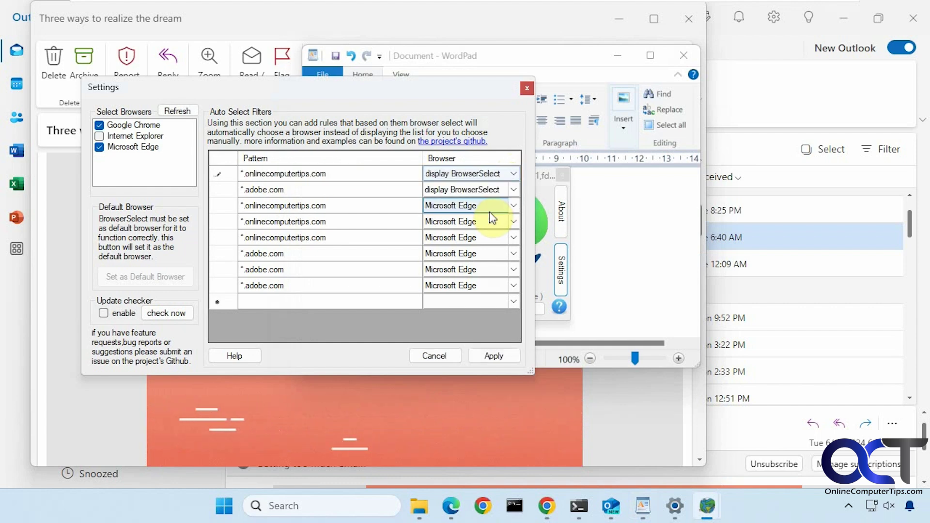
{"action": "left_click", "coordinate": [496, 357]}
Step: Click the WordPad link so the browser chooser appears, then dismiss it
{"action": "left_click", "coordinate": [642, 505]}
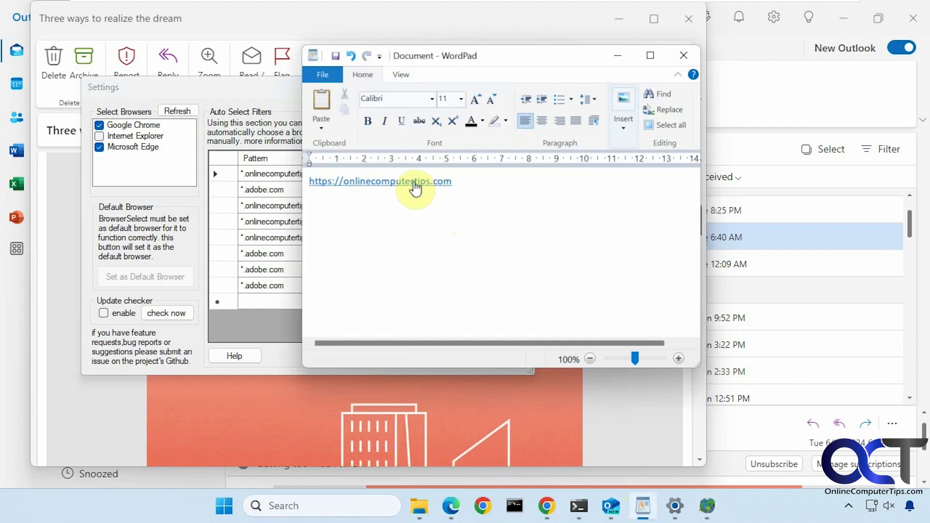
{"action": "left_click", "coordinate": [413, 183]}
{"action": "left_click", "coordinate": [475, 249]}
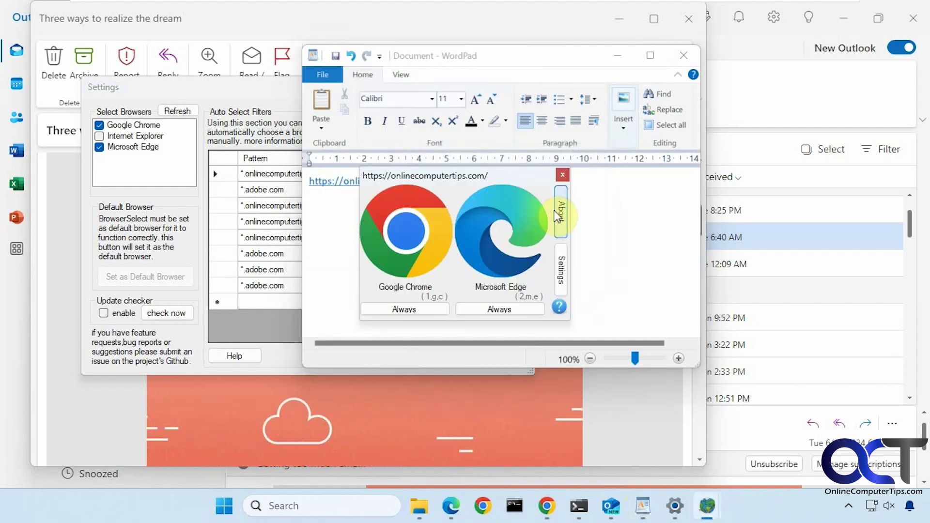
{"action": "left_click", "coordinate": [560, 173]}
{"action": "left_click", "coordinate": [269, 324]}
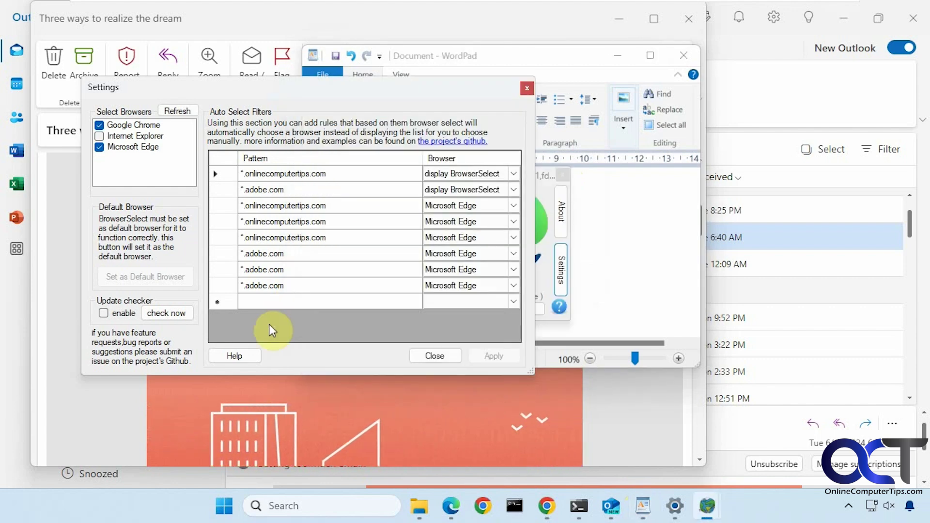
Step: Close Chrome's Adobe Acrobat trial tab, check Command Prompt, and switch to the Outlook inbox
{"action": "left_click", "coordinate": [545, 506]}
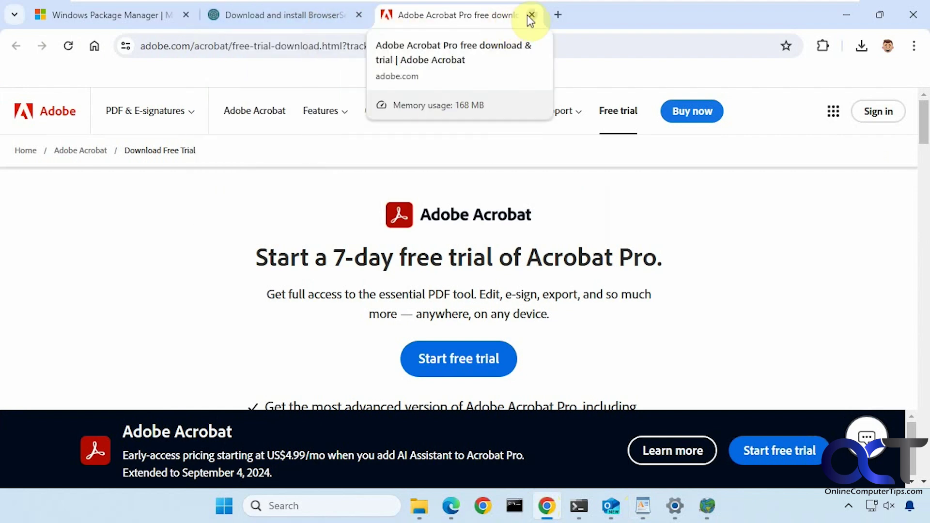
{"action": "left_click", "coordinate": [531, 15]}
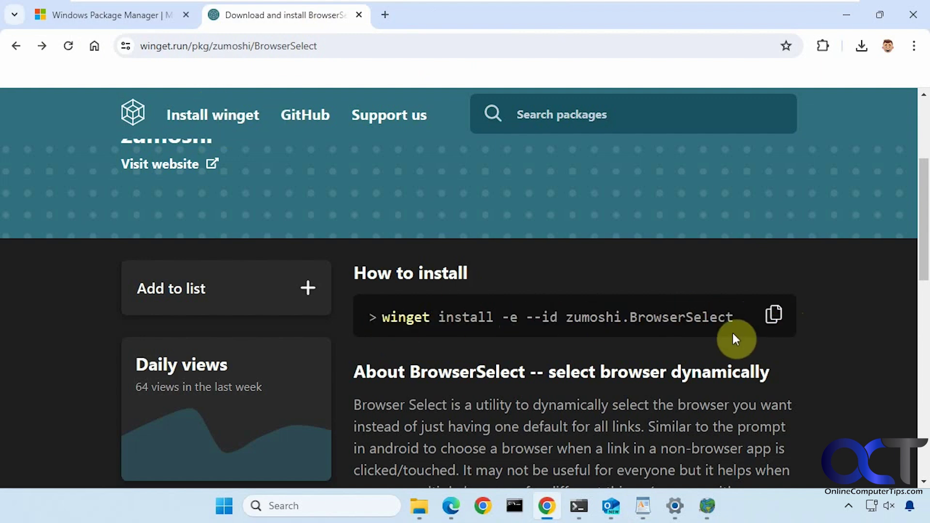
{"action": "left_click", "coordinate": [579, 507]}
{"action": "left_click", "coordinate": [580, 507]}
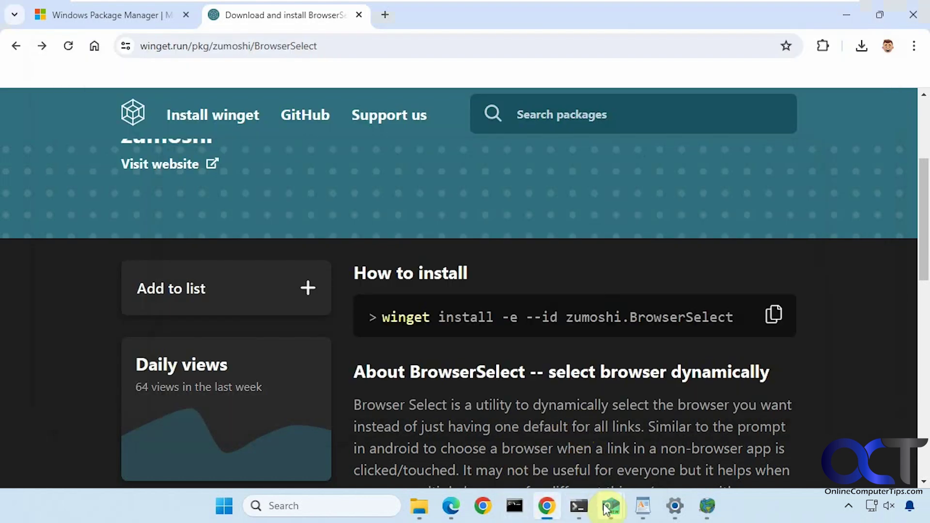
{"action": "mouse_move", "coordinate": [609, 506]}
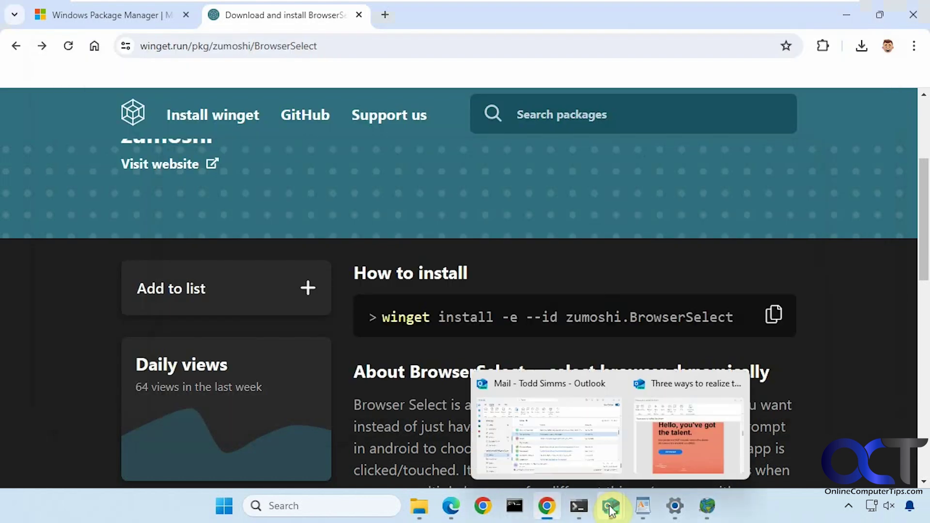
{"action": "left_click", "coordinate": [594, 461]}
Step: Open the Sweetwater 'This Week's Top Deals' email and click its Shop Now link
{"action": "double_click", "coordinate": [502, 398]}
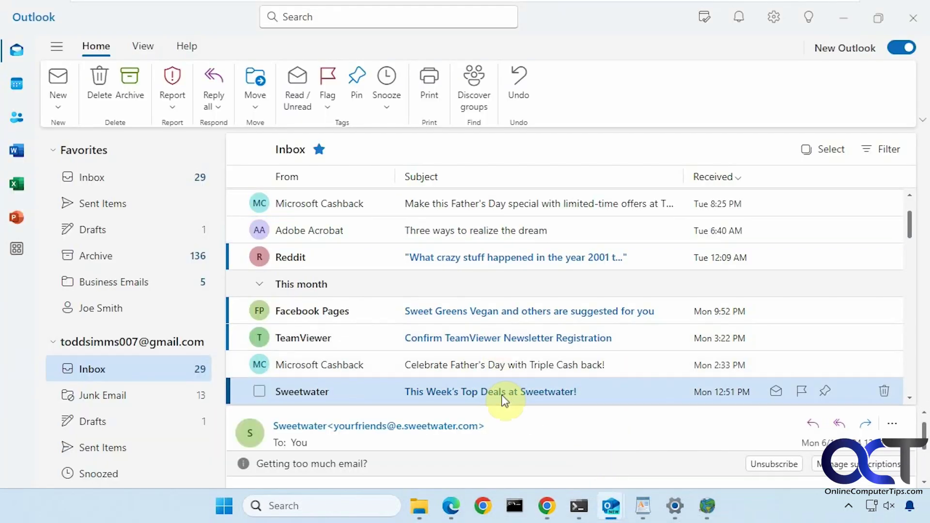
{"action": "scroll", "coordinate": [487, 353], "scroll_direction": "down", "scroll_amount": 8}
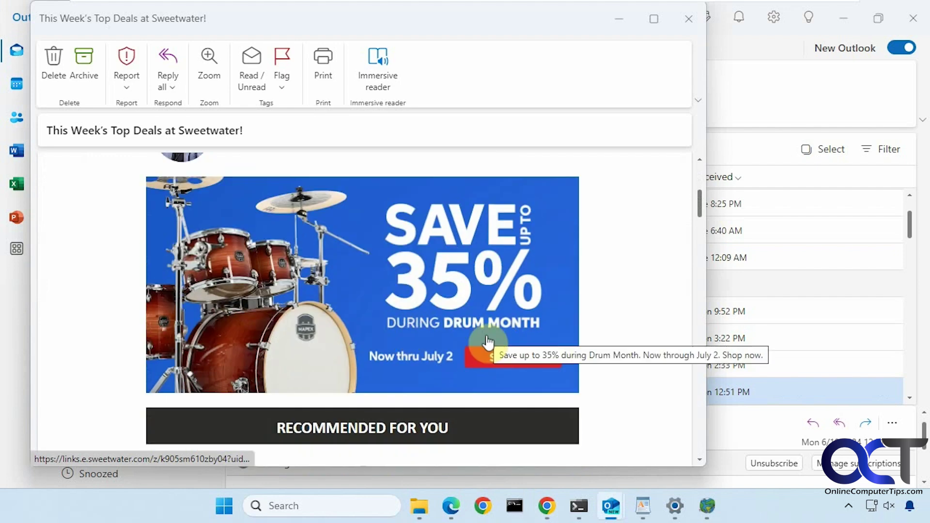
{"action": "left_click", "coordinate": [488, 343]}
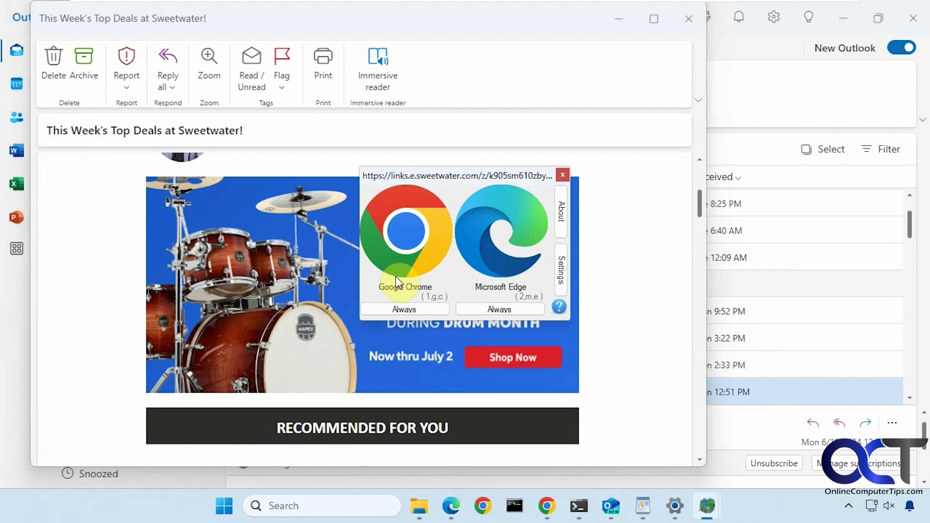
{"action": "left_click", "coordinate": [562, 276]}
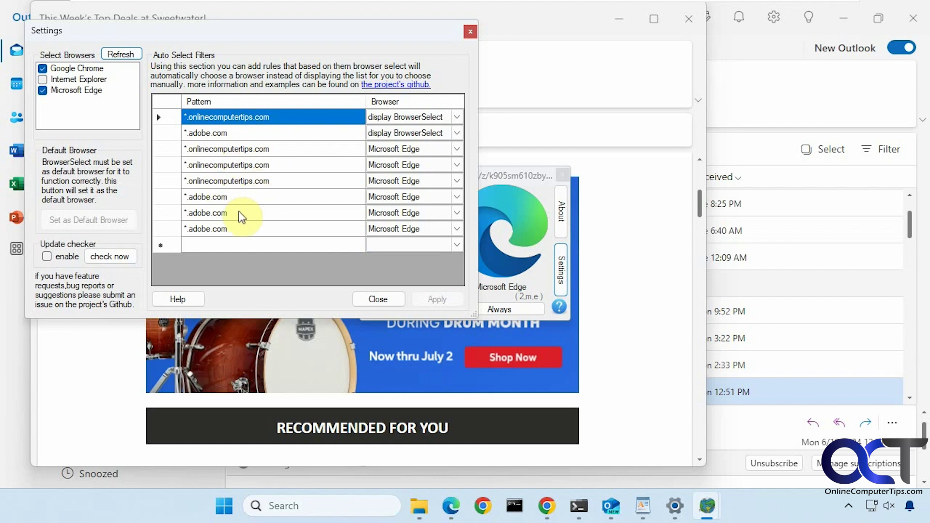
{"action": "left_click", "coordinate": [452, 215]}
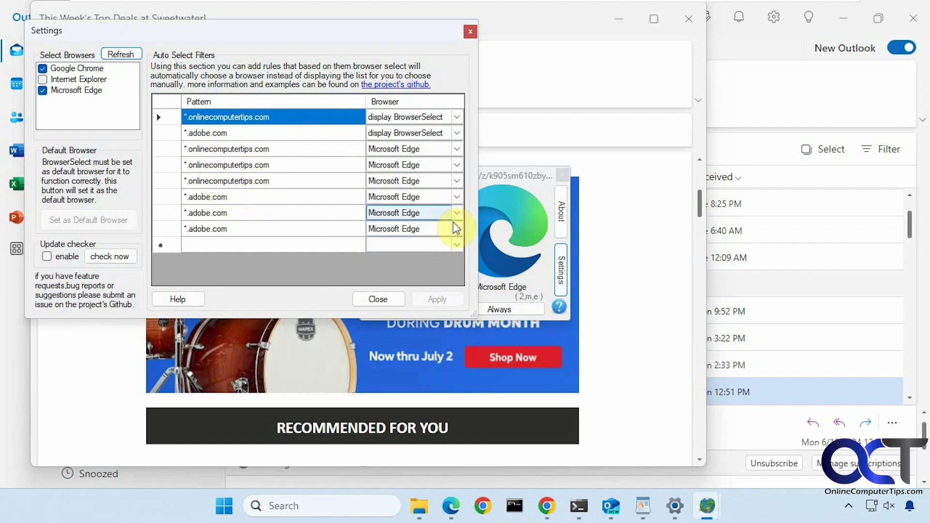
{"action": "left_click", "coordinate": [456, 228]}
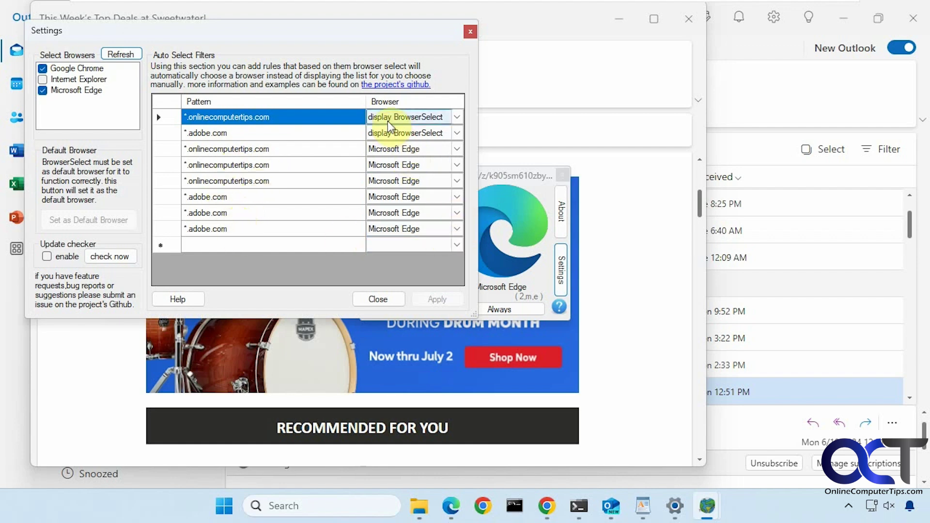
{"action": "left_click", "coordinate": [266, 245]}
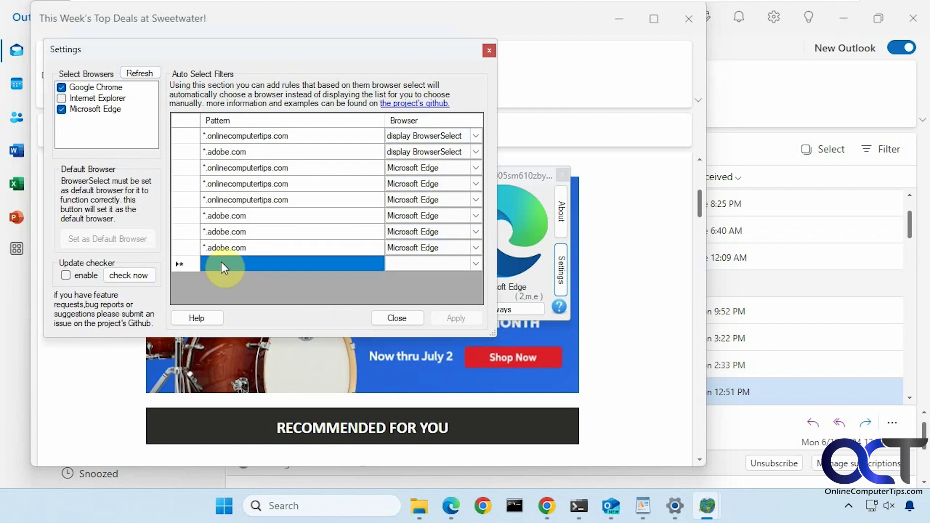
{"action": "left_click", "coordinate": [218, 261]}
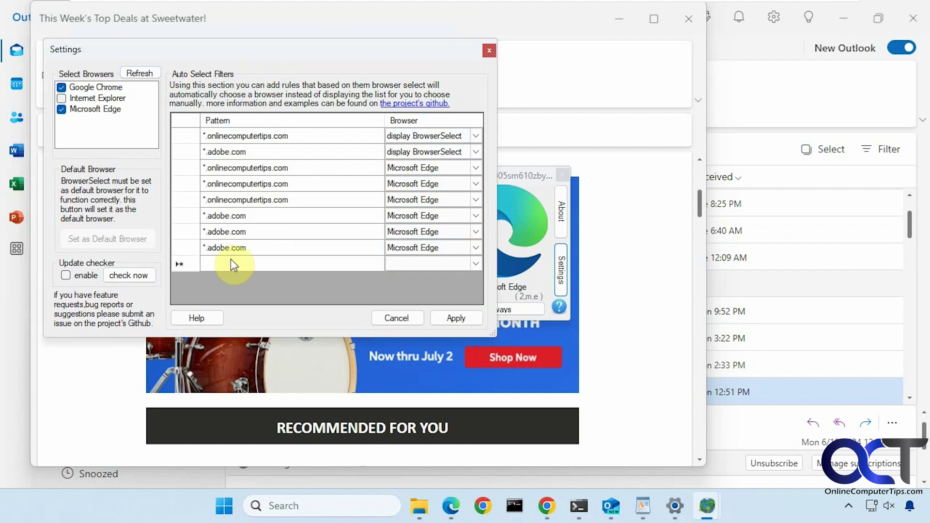
{"action": "type", "text": "www.microsoft.com"}
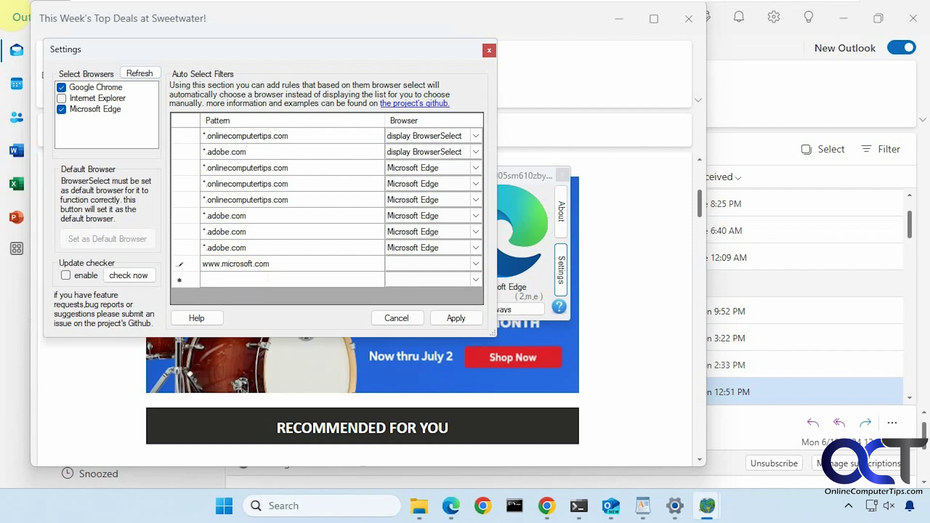
{"action": "left_click", "coordinate": [444, 257]}
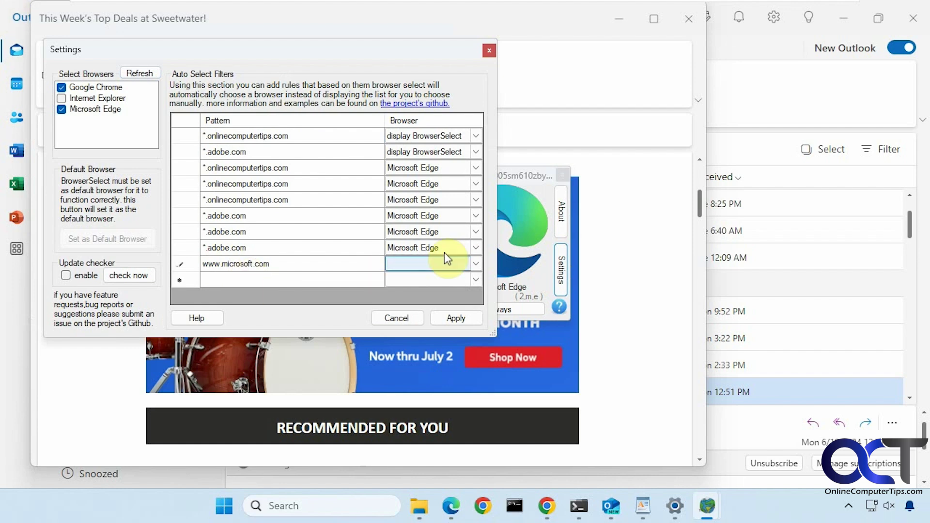
{"action": "left_click", "coordinate": [474, 264]}
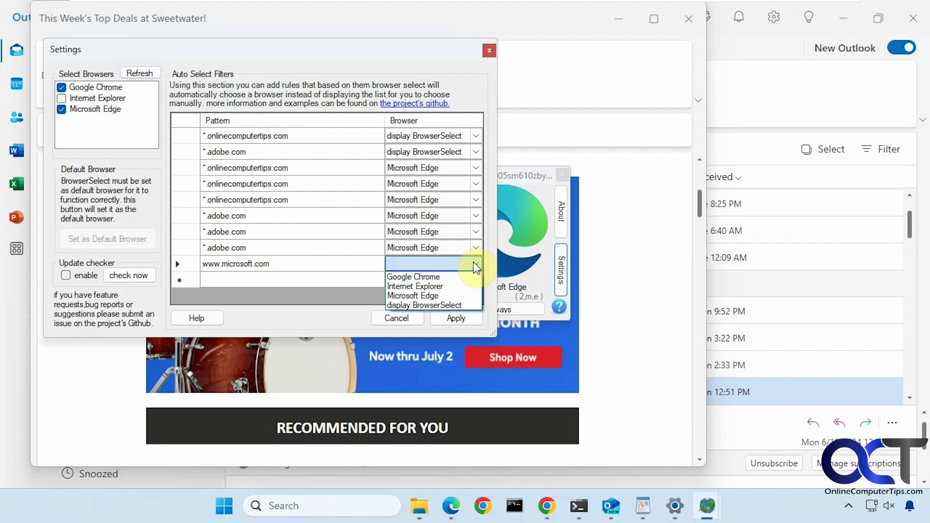
{"action": "left_click", "coordinate": [455, 274]}
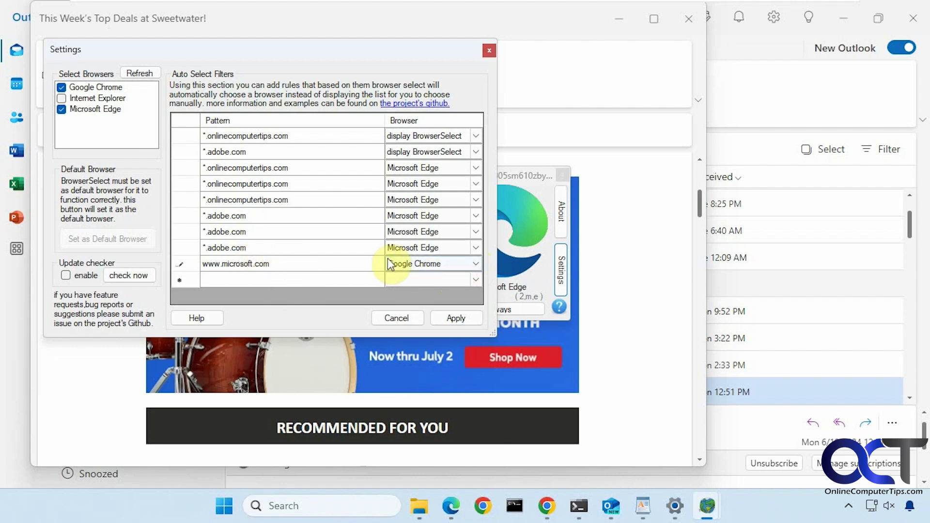
{"action": "left_click", "coordinate": [422, 265]}
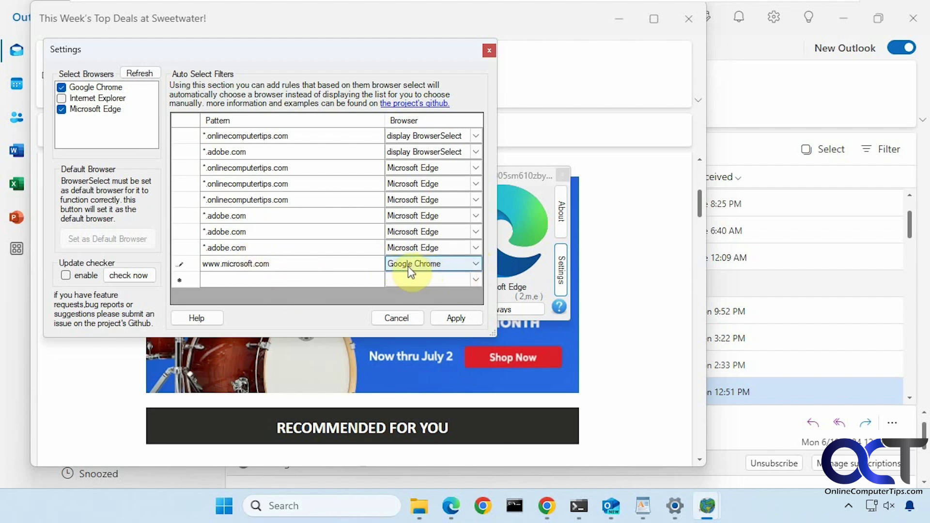
{"action": "left_click", "coordinate": [283, 265]}
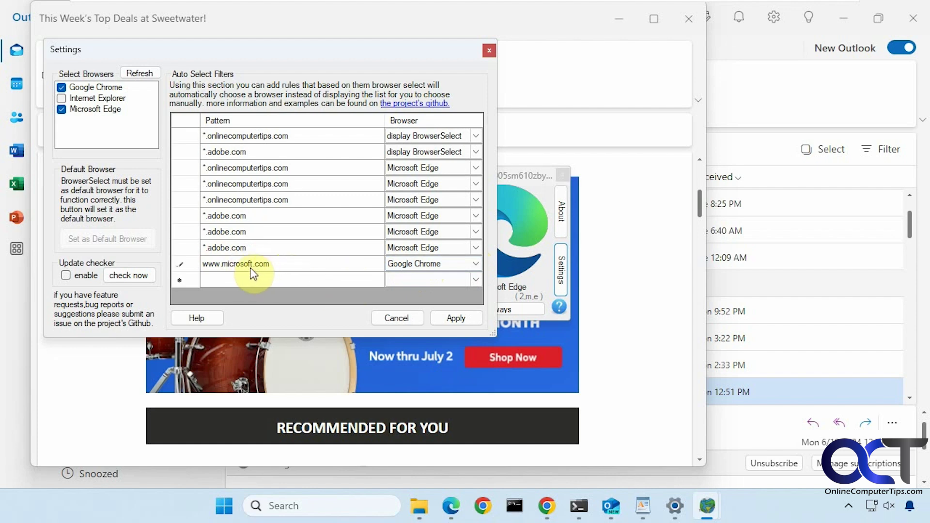
{"action": "left_click", "coordinate": [413, 265]}
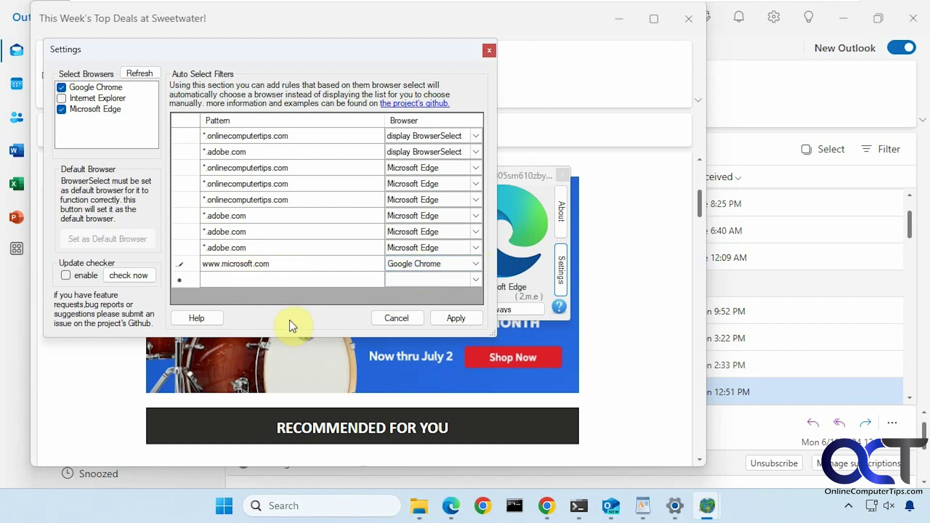